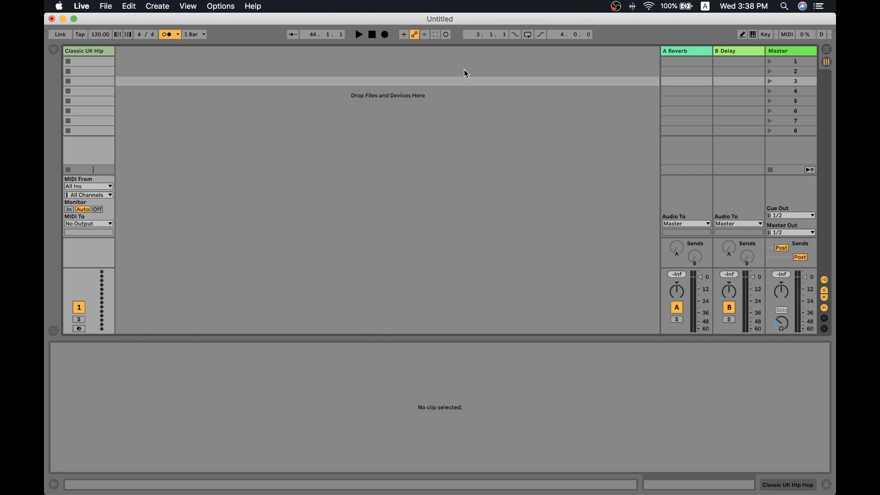
# - Switch to Logic Pro X and change the Classic UK Hip Hop track's active alternative to D, followed by B
pyautogui.press('Up')
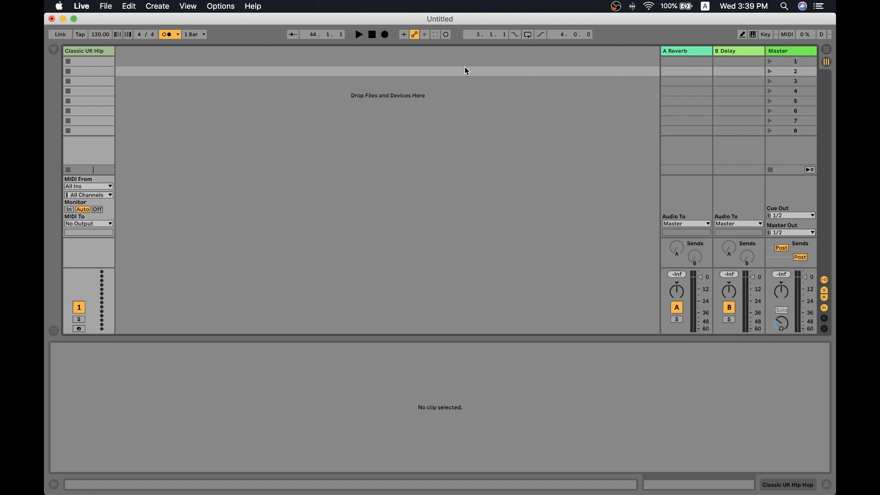
pyautogui.click(351, 57)
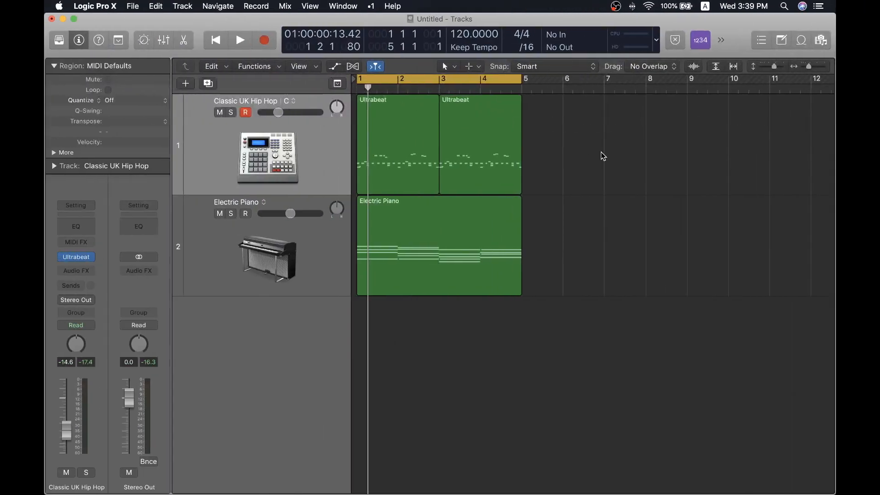
pyautogui.click(339, 146)
pyautogui.press('z')
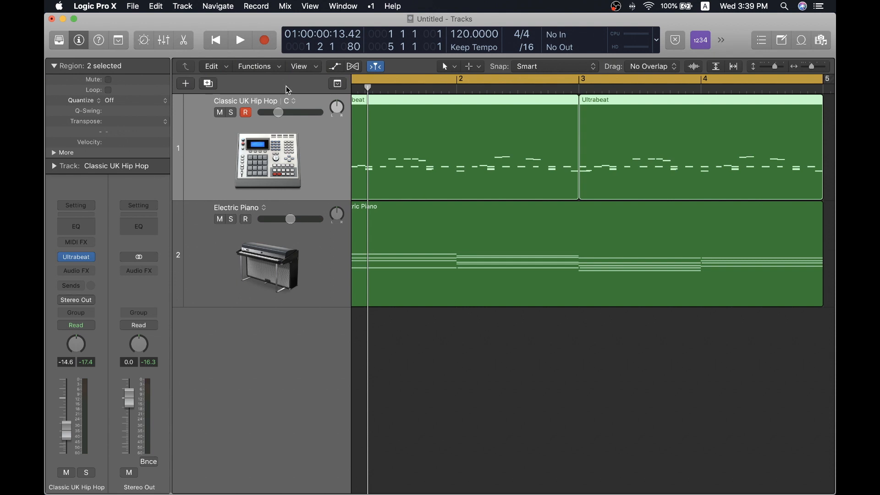
pyautogui.click(293, 102)
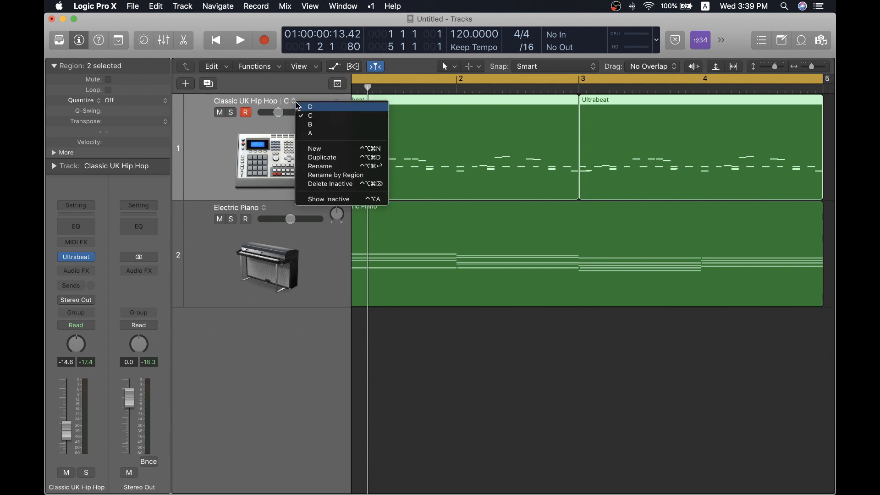
pyautogui.click(329, 108)
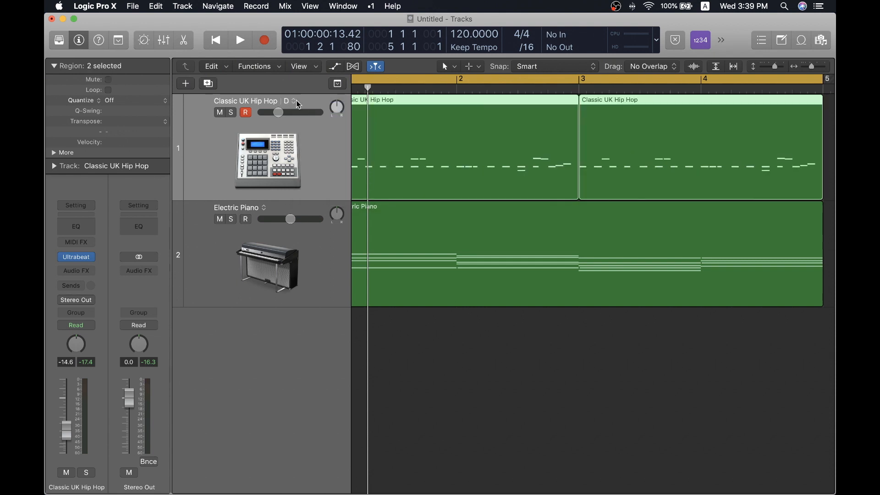
pyautogui.click(294, 102)
pyautogui.click(308, 123)
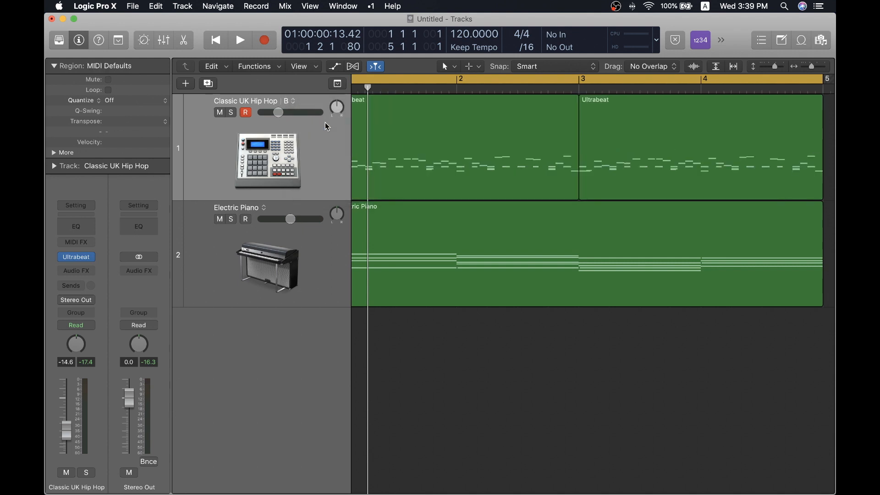
pyautogui.hscroll(-2, 407, 135)
pyautogui.hscroll(-1, 407, 136)
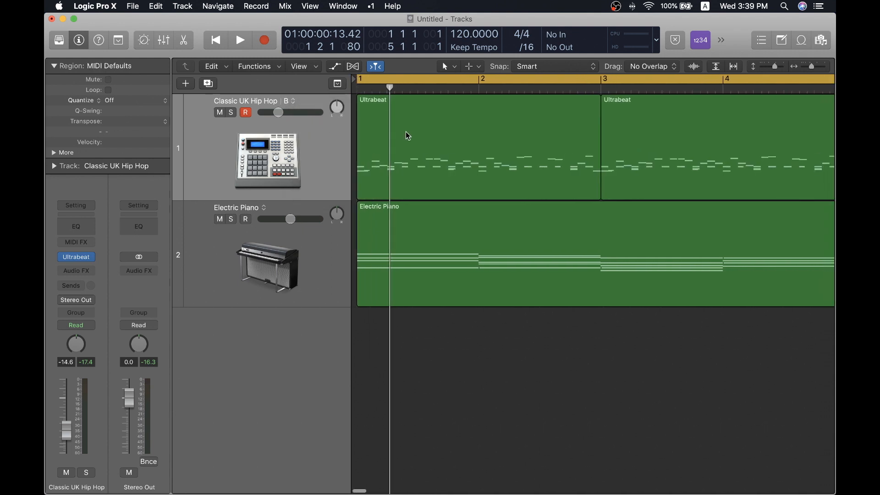
# - Play the project while switching the Classic UK Hip Hop track to alternative A and on to D, and stop playback
pyautogui.press('space')
pyautogui.click(290, 101)
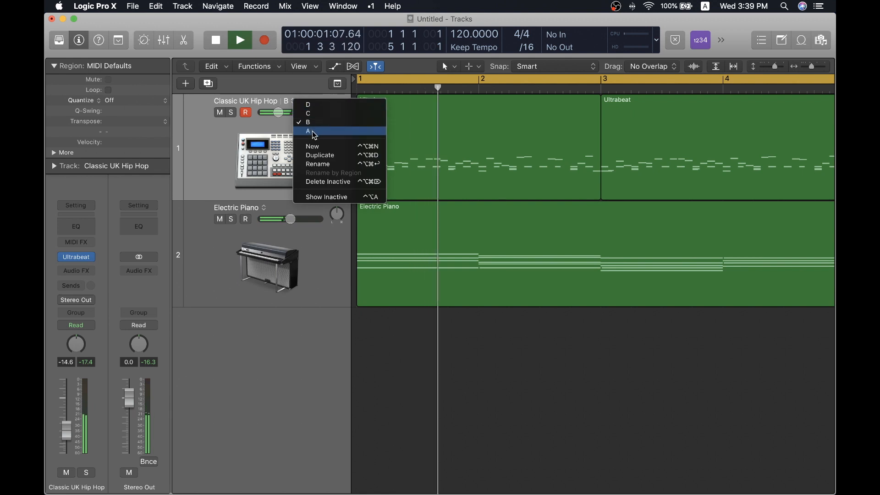
pyautogui.click(363, 104)
pyautogui.click(288, 101)
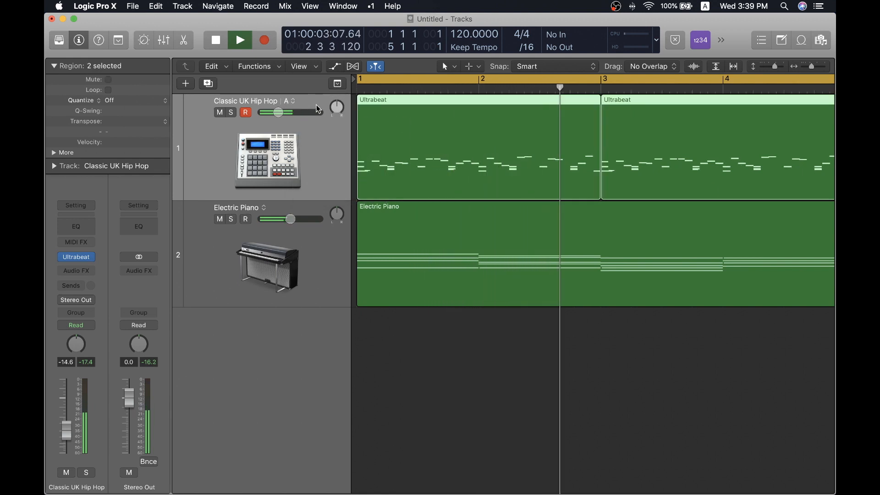
pyautogui.click(293, 101)
pyautogui.click(313, 108)
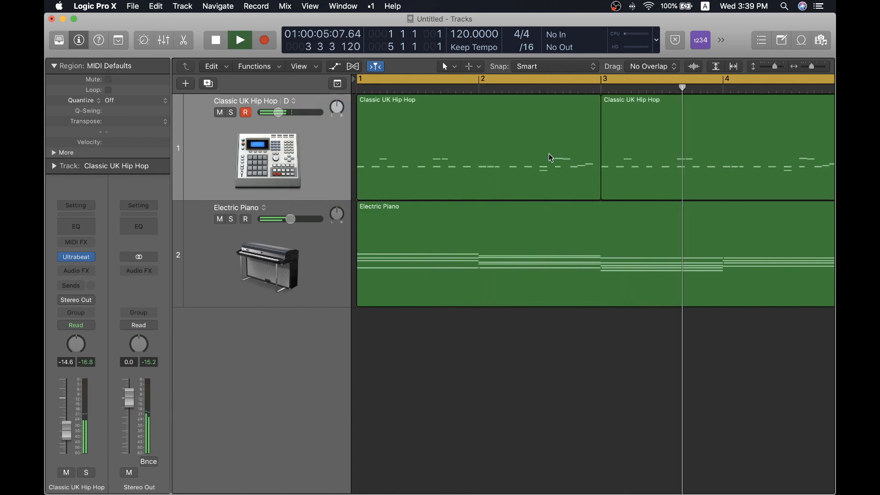
pyautogui.press('super+Left')
pyautogui.press('super+Left')
pyautogui.press('space')
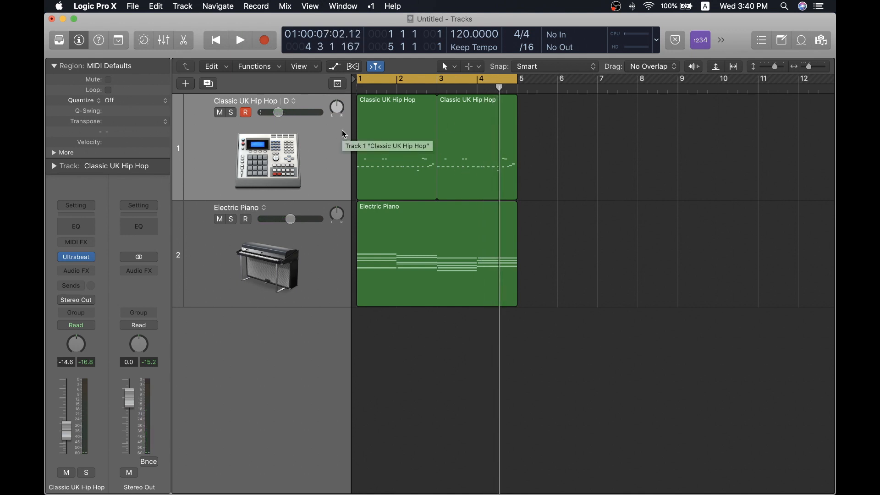
# - Show the inactive alternatives of the Classic UK Hip Hop track and fit all lanes in the Tracks area
pyautogui.click(292, 102)
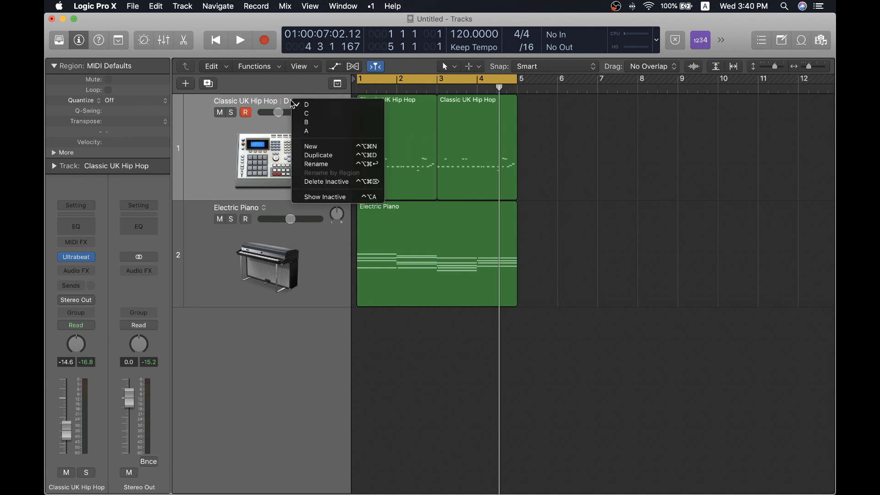
pyautogui.click(274, 116)
pyautogui.click(294, 101)
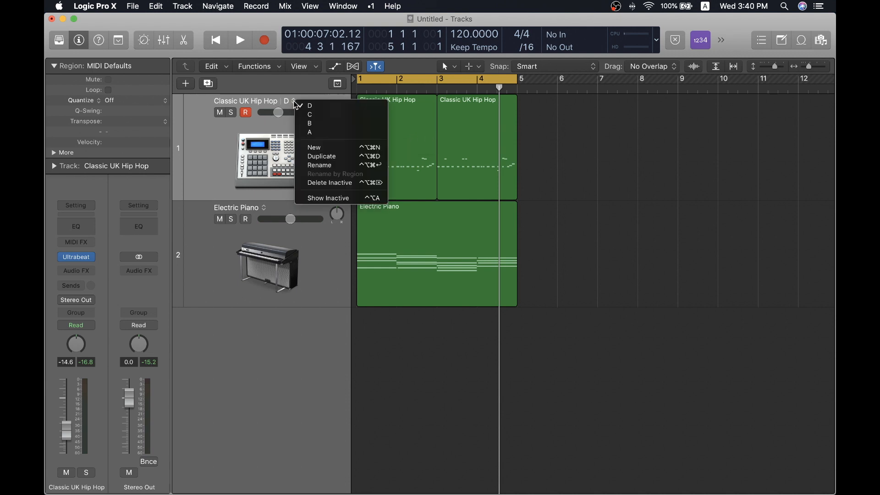
pyautogui.click(330, 198)
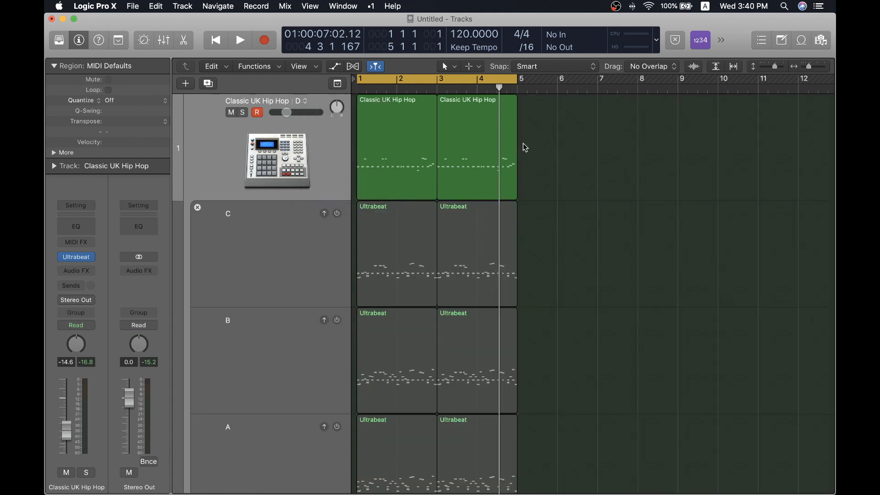
pyautogui.scroll(-5, 596, 201)
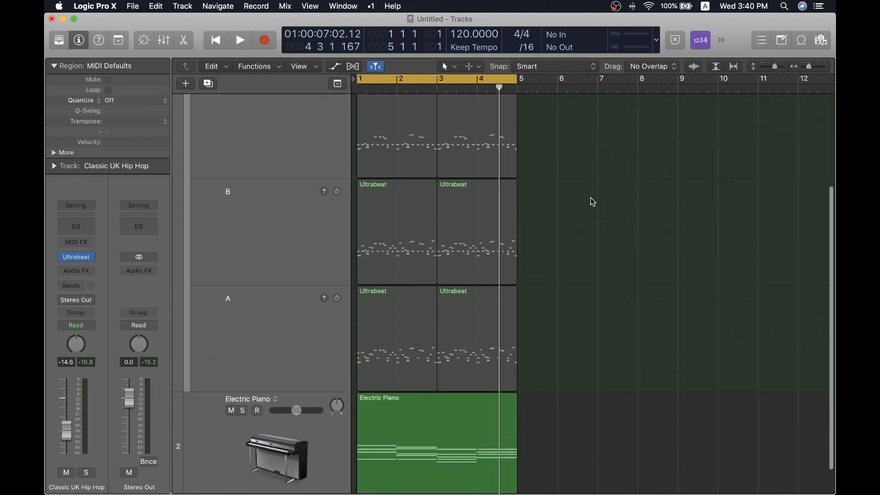
pyautogui.scroll(4, 584, 204)
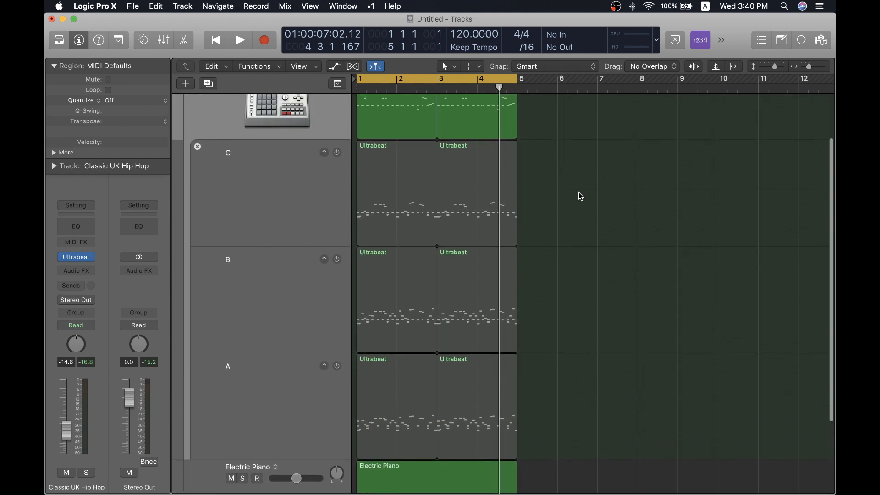
pyautogui.scroll(-5, 580, 195)
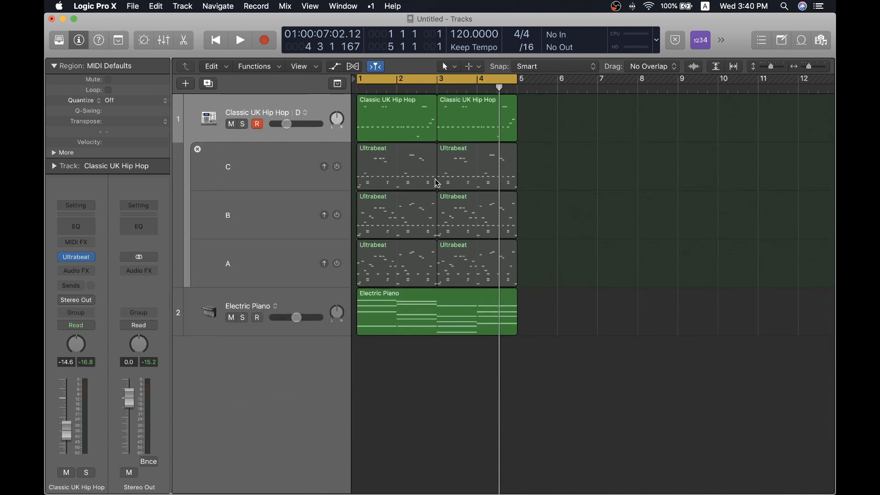
# - Activate alternative B, followed by alternative A, directly from the inactive lanes of the Classic UK Hip Hop track
pyautogui.click(324, 167)
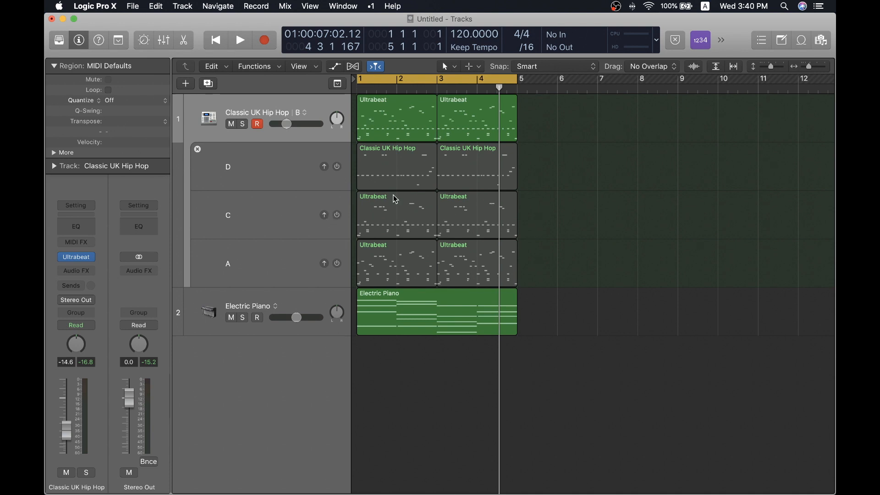
pyautogui.click(324, 264)
pyautogui.scroll(-5, 647, 134)
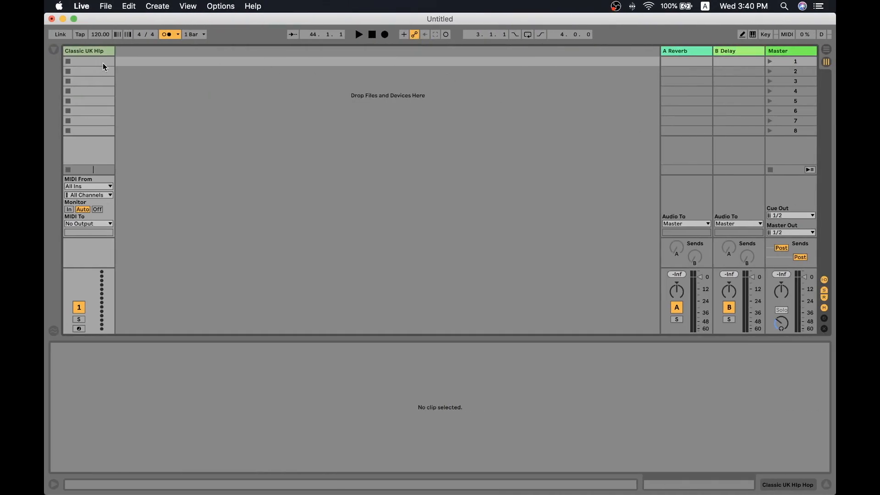
# - Switch to Ableton Live and create empty MIDI clips in the first four slots of the Classic UK Hip Hop track
pyautogui.doubleClick(102, 63)
pyautogui.doubleClick(96, 70)
pyautogui.doubleClick(93, 82)
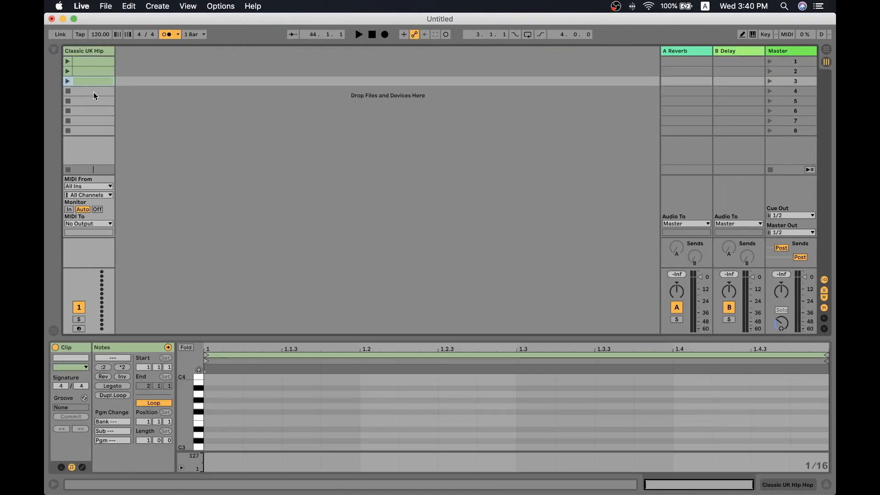
pyautogui.doubleClick(94, 91)
# - Insert four new MIDI tracks after the Classic UK Hip Hop track
pyautogui.click(315, 94)
pyautogui.press('super+shift+t')
pyautogui.press('super+shift+t')
pyautogui.press('super+shift+t')
pyautogui.press('super+shift+t')
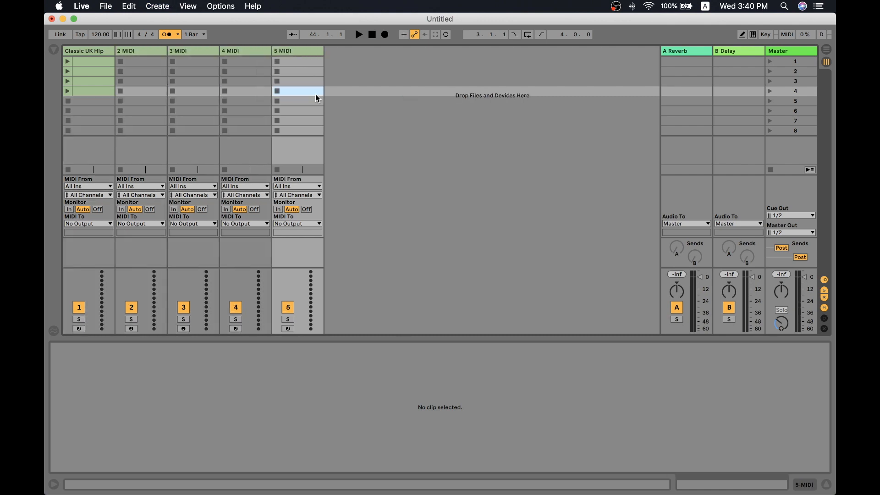
# - Create empty clips in slots 2 and 3 of 5 MIDI, slot 2 of 3 MIDI, slots 1 and 2 of 2 MIDI, and slot 1 of 4 MIDI
pyautogui.doubleClick(300, 72)
pyautogui.doubleClick(301, 82)
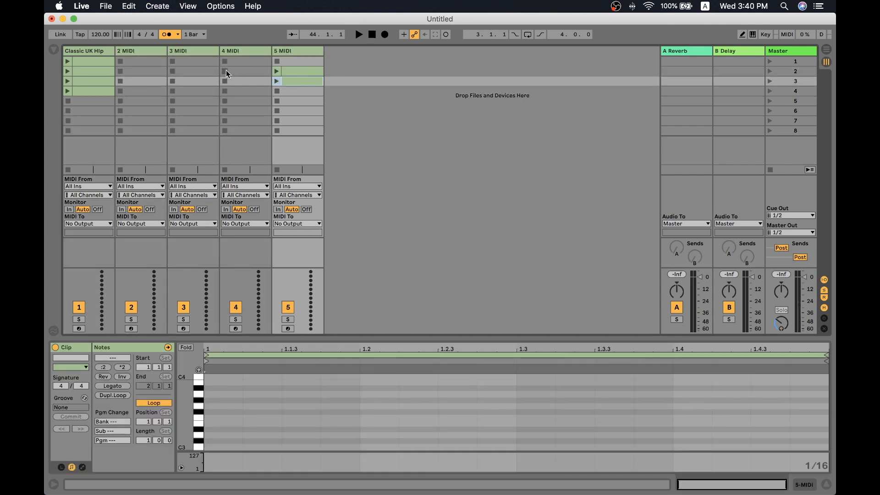
pyautogui.doubleClick(198, 71)
pyautogui.doubleClick(156, 71)
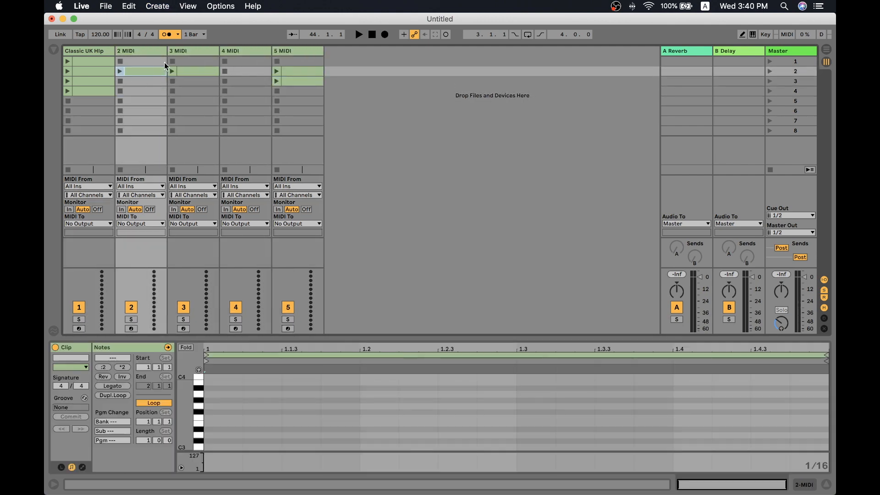
pyautogui.doubleClick(164, 62)
pyautogui.doubleClick(257, 61)
pyautogui.click(435, 87)
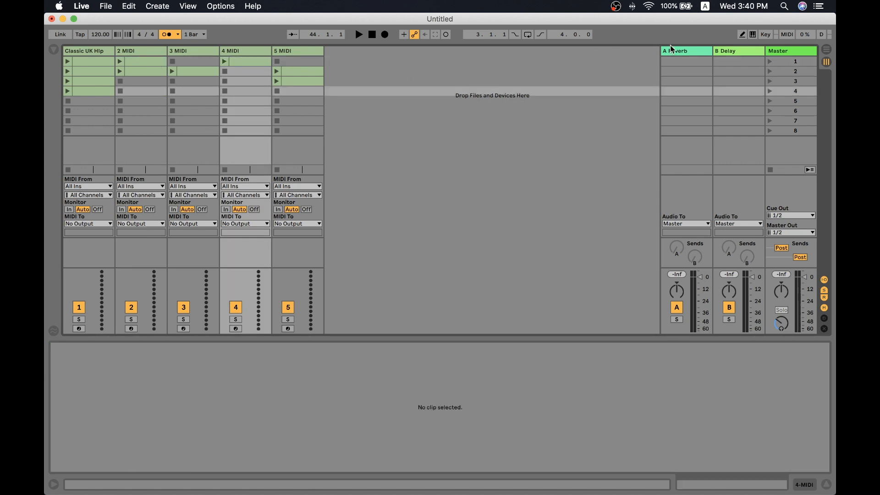
# - Select the first Classic UK Hip Hop clip, the Master track, and scenes 1 and 5 to examine the scene layout
pyautogui.click(87, 61)
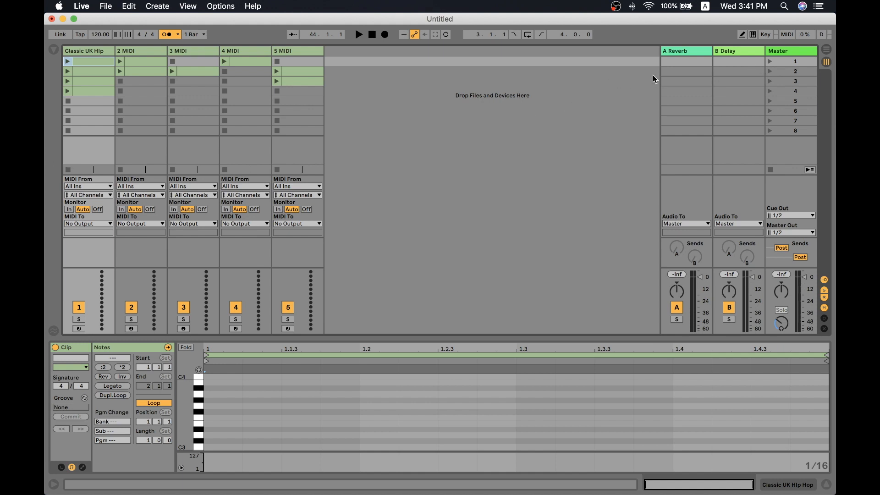
pyautogui.click(777, 51)
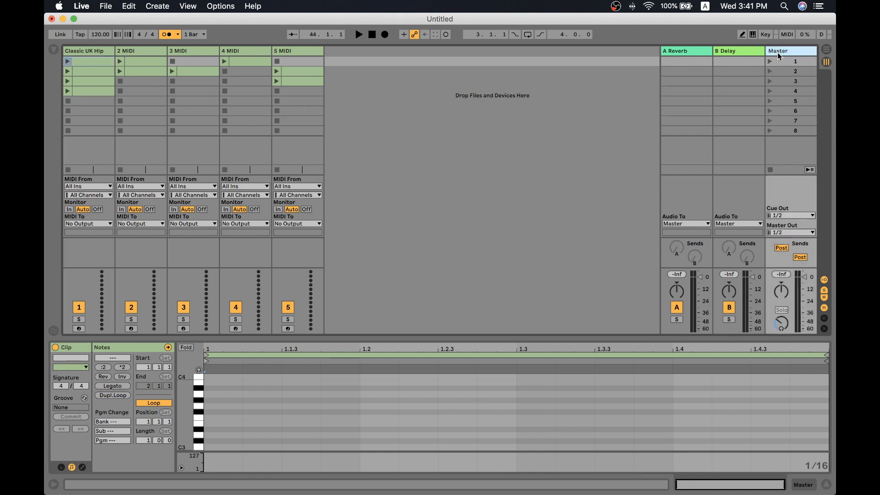
pyautogui.click(784, 54)
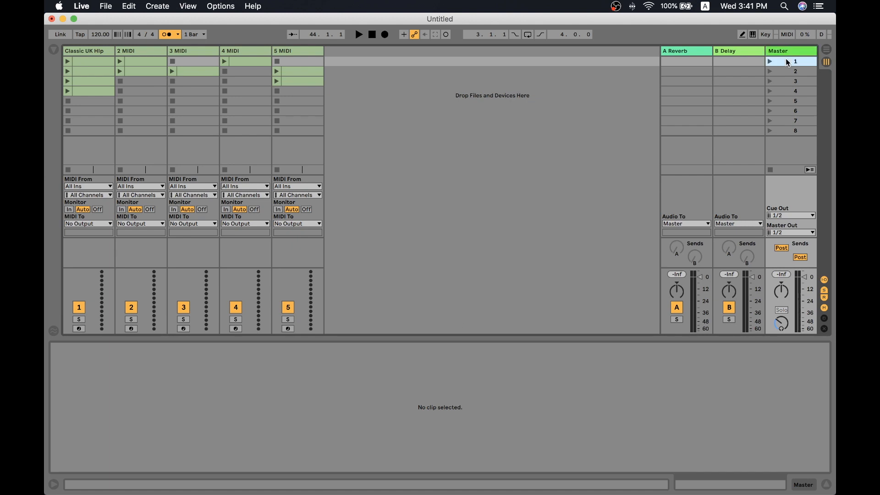
pyautogui.click(778, 102)
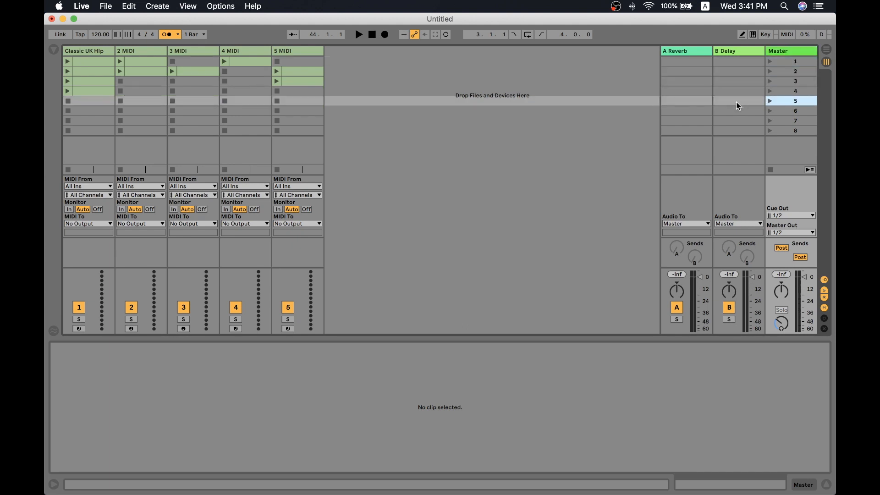
pyautogui.click(538, 115)
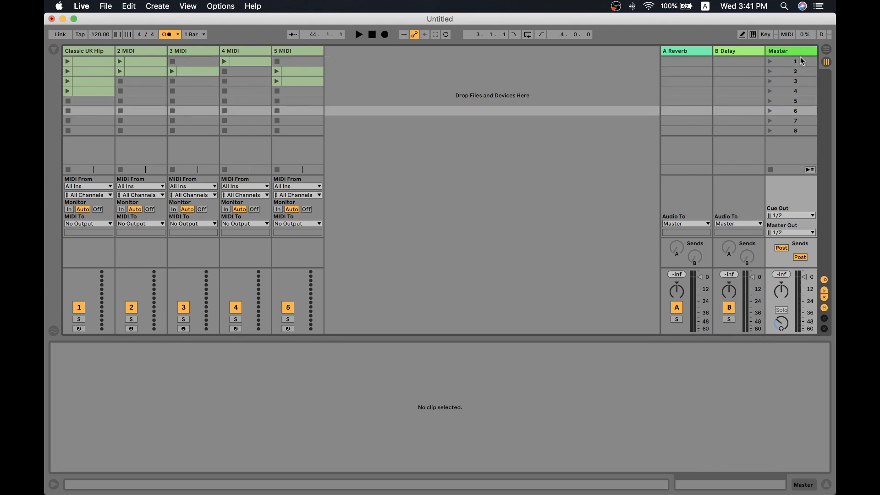
# - Launch scene 1, followed by scene 2, and stop playback
pyautogui.click(769, 61)
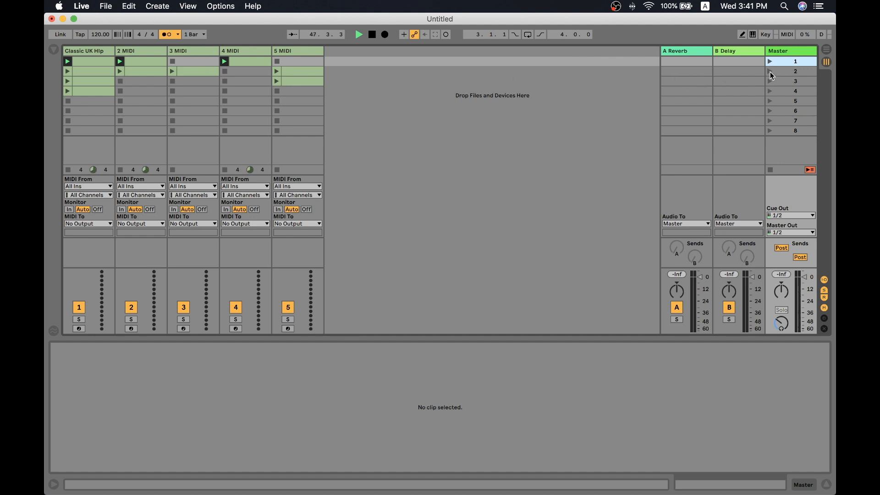
pyautogui.press('space')
pyautogui.press('space')
pyautogui.click(771, 72)
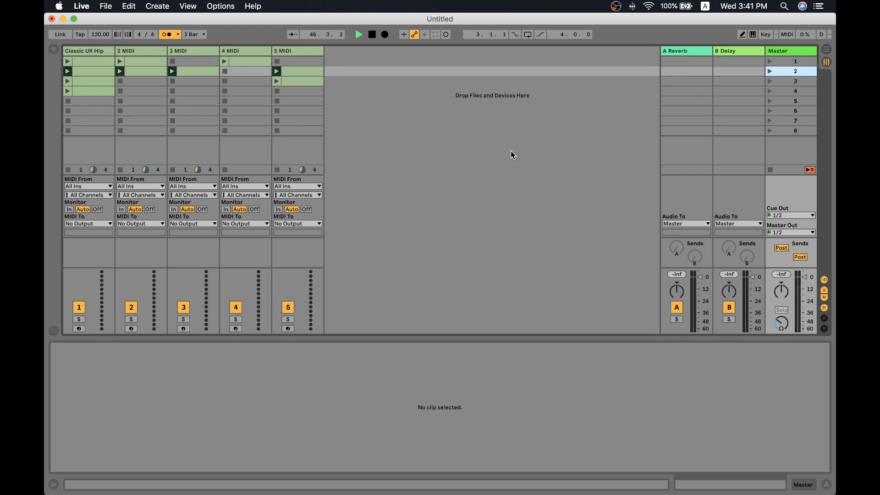
pyautogui.press('space')
# - Switch back to Logic Pro X, hide the inactive track alternatives, and enlarge the track height
pyautogui.hotkey('ctrl', 'Left')
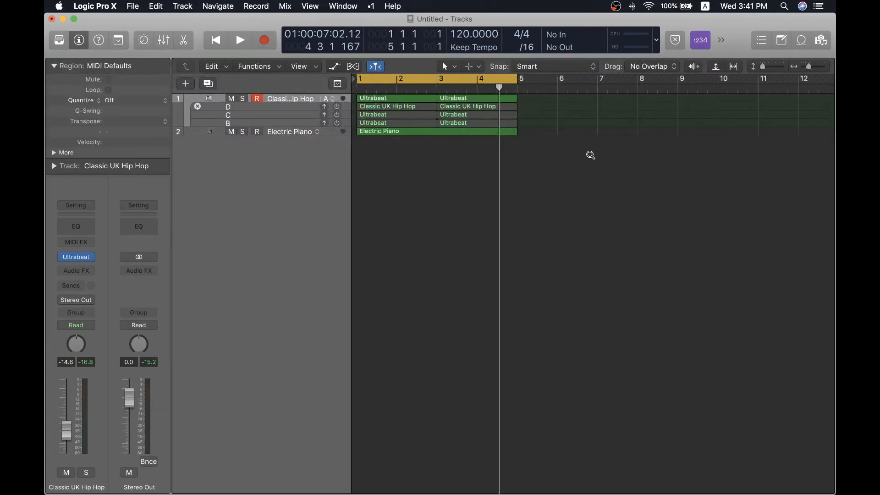
pyautogui.scroll(3, 590, 155)
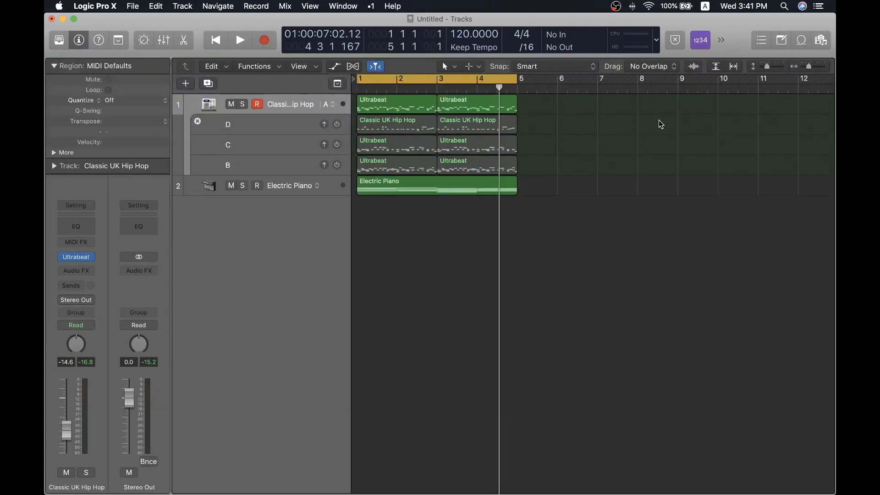
pyautogui.click(352, 113)
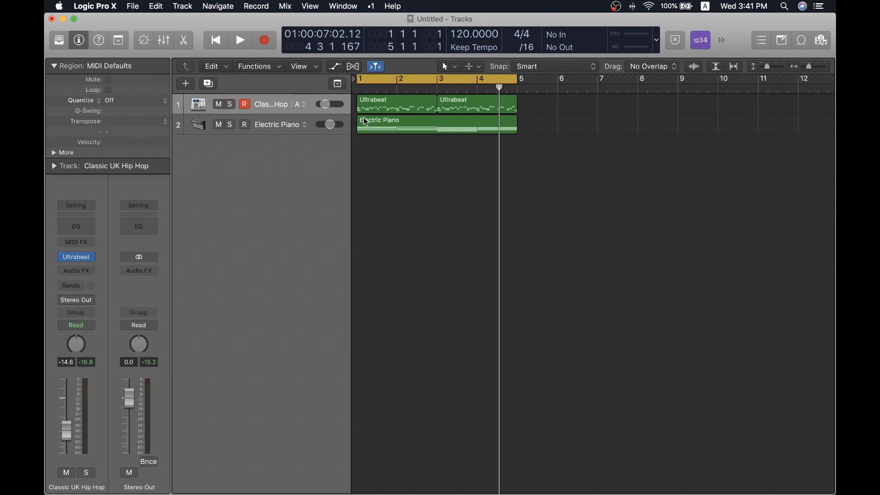
pyautogui.scroll(5, 639, 200)
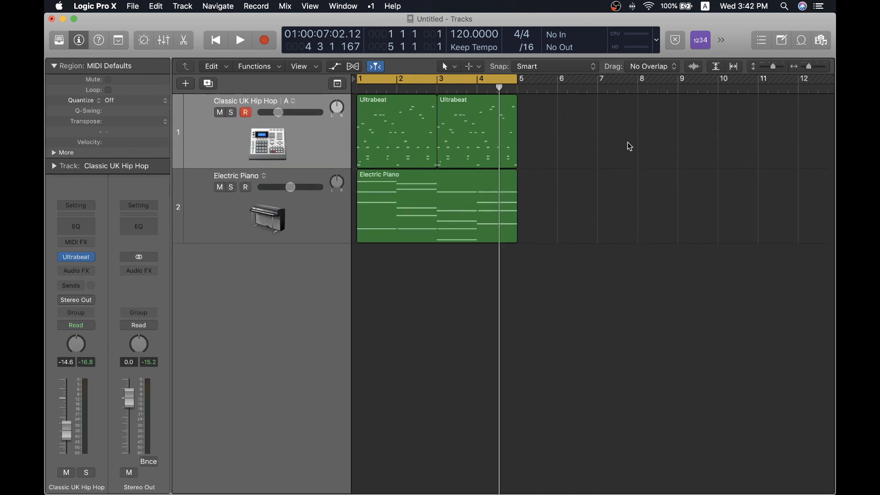
# - Repeat all the regions on both tracks once to fill bars 5 to 8, and play the project briefly
pyautogui.hscroll(-2, 597, 140)
pyautogui.moveTo(621, 122); pyautogui.dragTo(365, 264)
pyautogui.press('super+r')
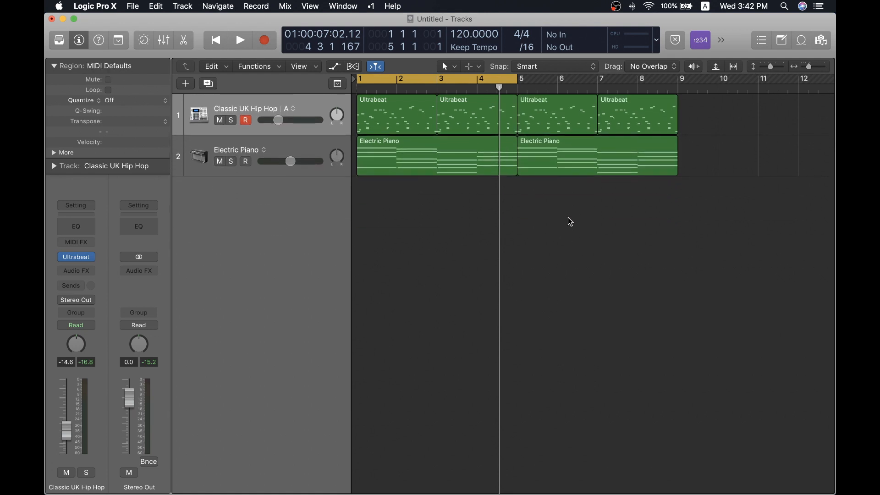
pyautogui.press('space')
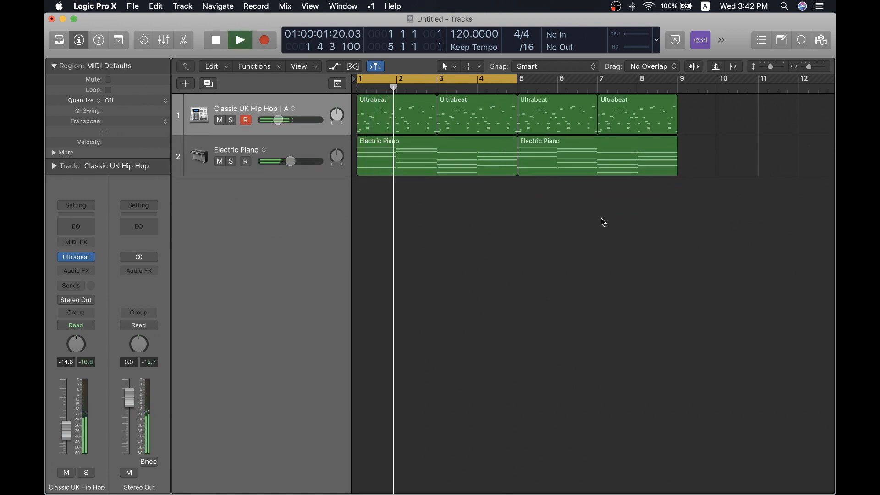
pyautogui.press('space')
# - Set the cycle range to the repeated regions in bars 5 to 8 and enlarge the track height
pyautogui.moveTo(545, 233); pyautogui.dragTo(719, 86)
pyautogui.press('super+u')
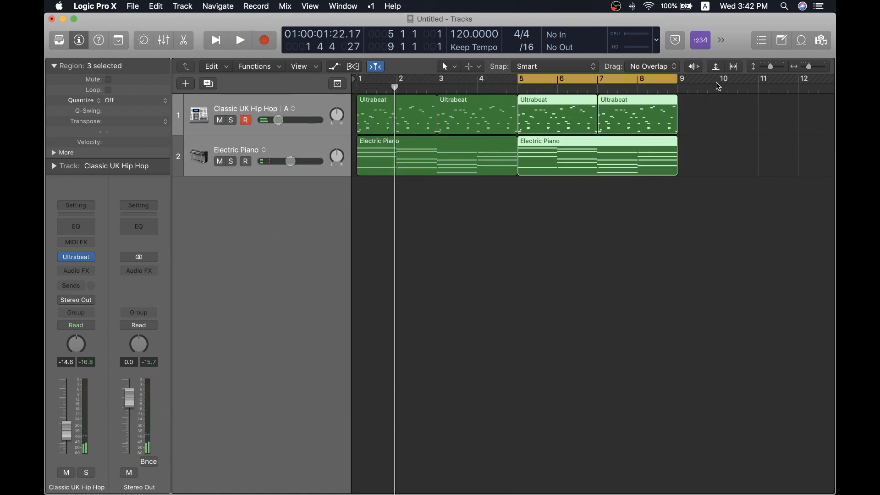
pyautogui.click(642, 220)
pyautogui.press('super+Down')
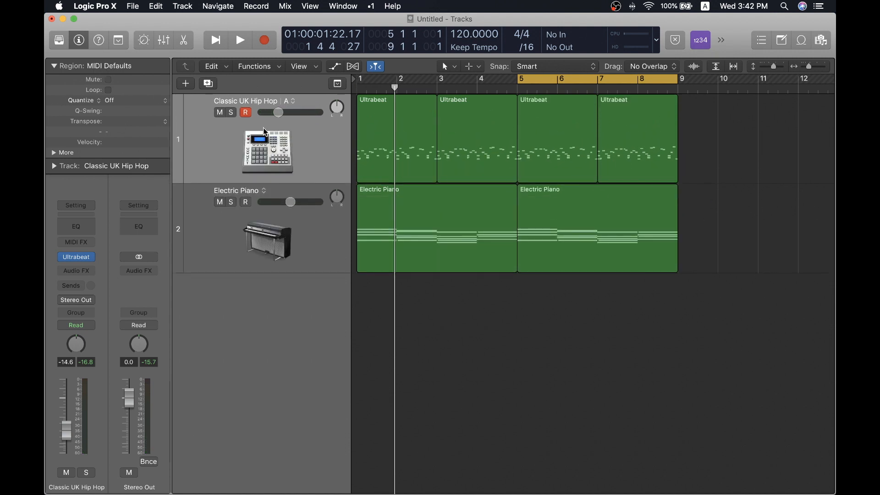
# - Show the inactive track alternatives of the Classic UK Hip Hop track
pyautogui.click(290, 102)
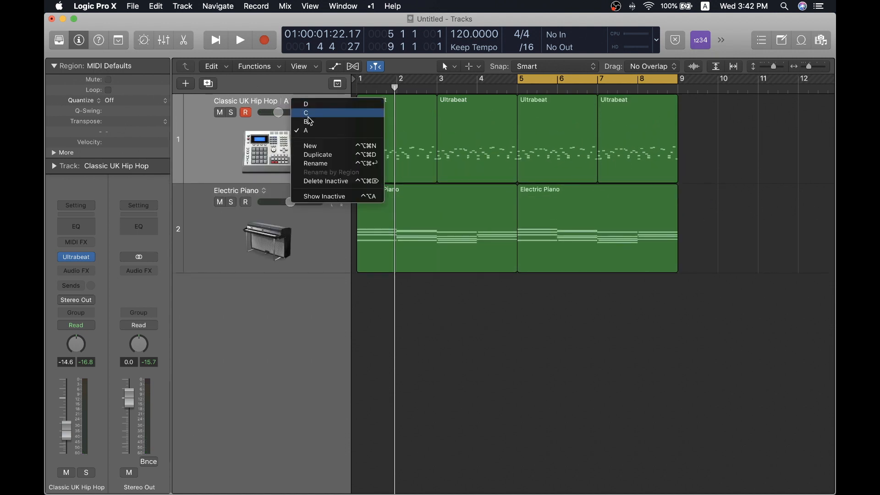
pyautogui.click(606, 137)
pyautogui.click(287, 100)
pyautogui.click(294, 100)
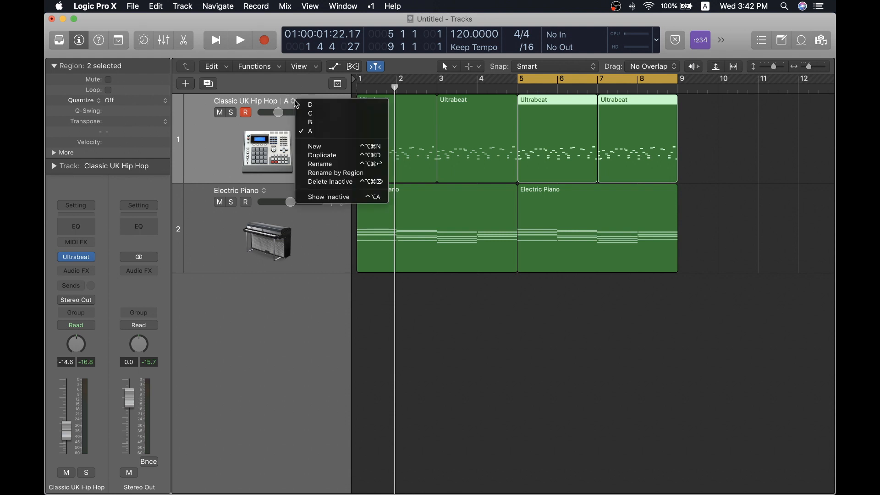
pyautogui.click(330, 196)
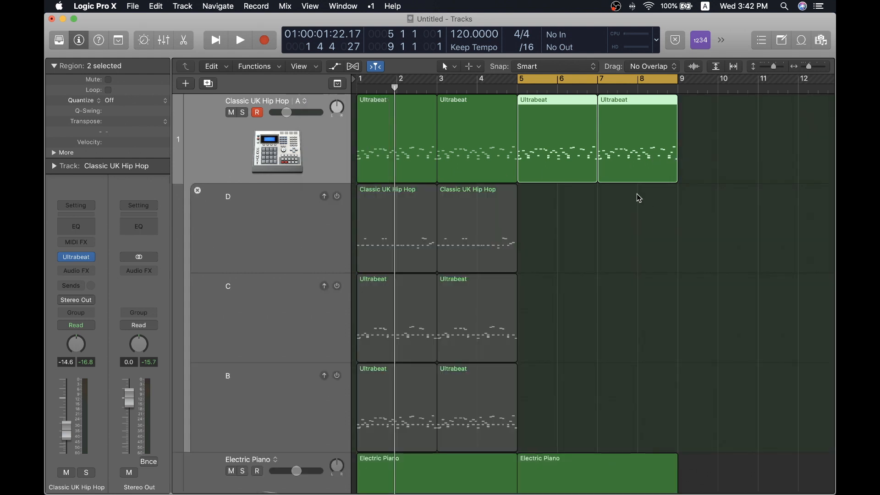
# - Replace the active Ultrabeat regions in bars 5 to 8 with copies of alternative D's two regions, and audition the cycled section
pyautogui.scroll(-5, 636, 194)
pyautogui.moveTo(592, 175); pyautogui.dragTo(339, 169)
pyautogui.moveTo(393, 168); pyautogui.dragTo(561, 122)
pyautogui.scroll(-3, 598, 202)
pyautogui.press('space')
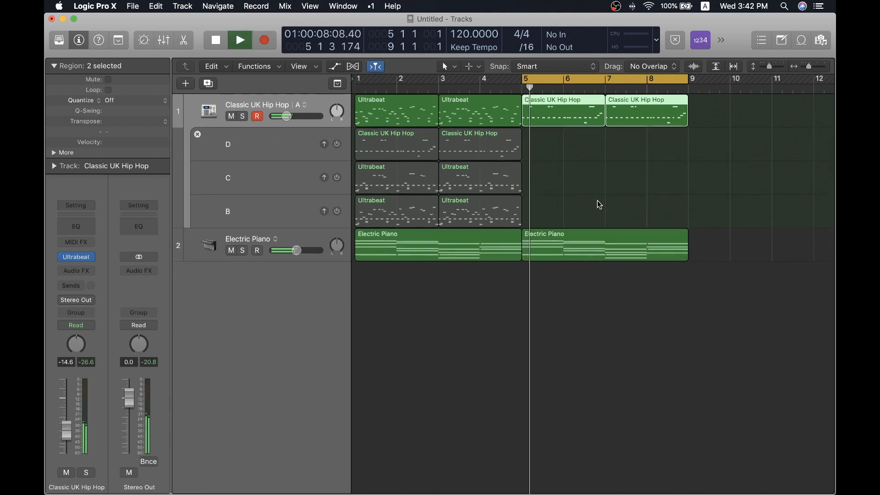
pyautogui.hscroll(-2, 575, 172)
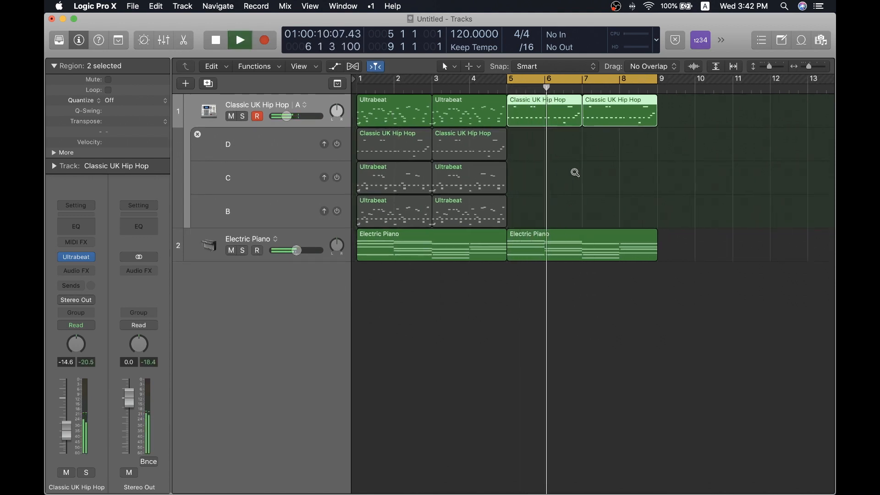
pyautogui.hscroll(-1, 575, 172)
pyautogui.press('space')
# - Set the cycle range to all regions in bars 1 to 8 and play through the change into the second section
pyautogui.moveTo(647, 298); pyautogui.dragTo(404, 111)
pyautogui.press('u')
pyautogui.click(619, 184)
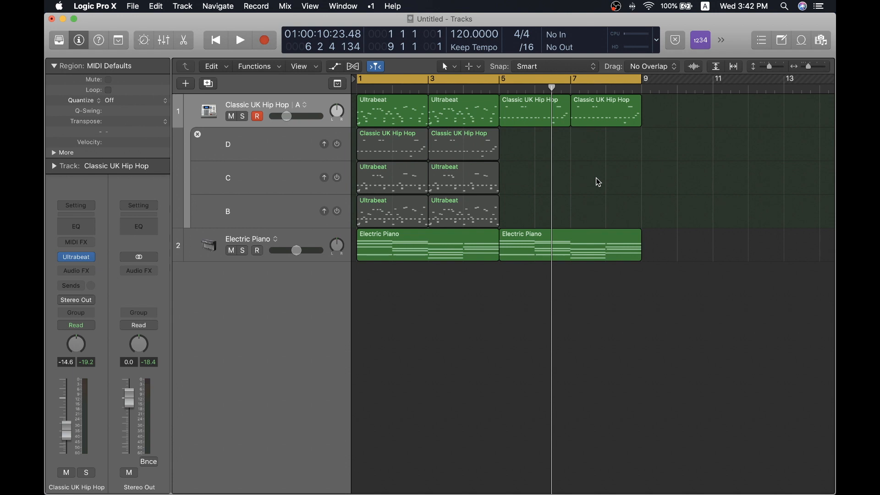
pyautogui.press('space')
pyautogui.moveTo(473, 80); pyautogui.dragTo(466, 88)
pyautogui.click(470, 121)
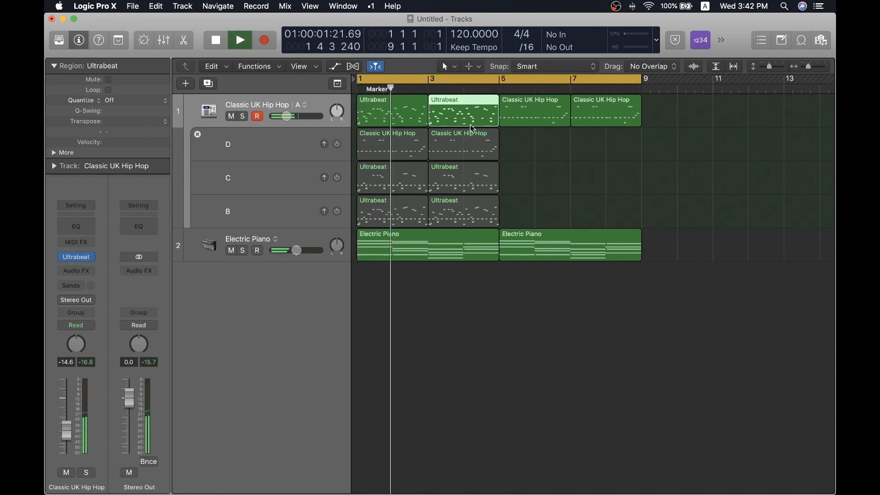
pyautogui.click(603, 195)
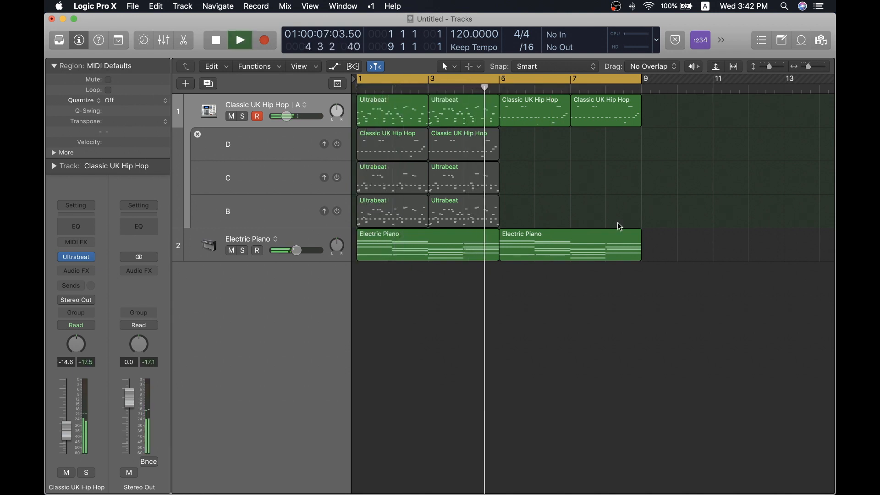
pyautogui.press('space')
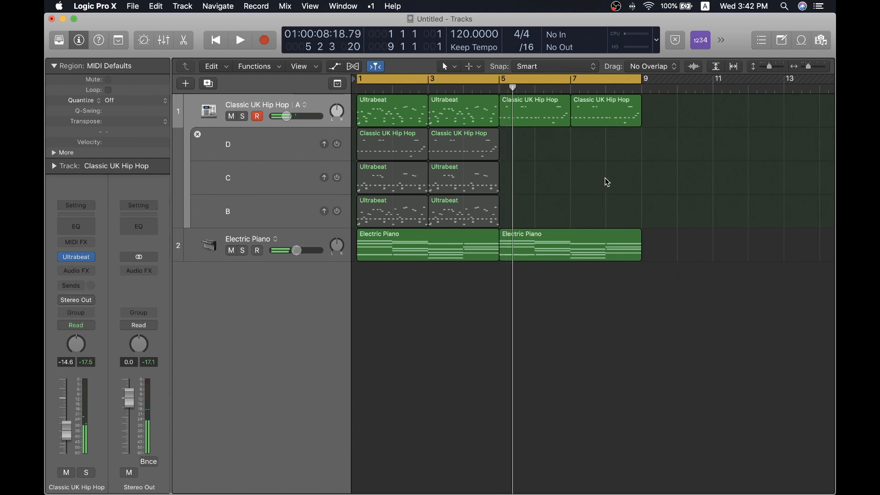
# - Switch to Ableton Live and place scene 2's clips in the Arrangement View at bar 44
pyautogui.hotkey('ctrl', 'Right')
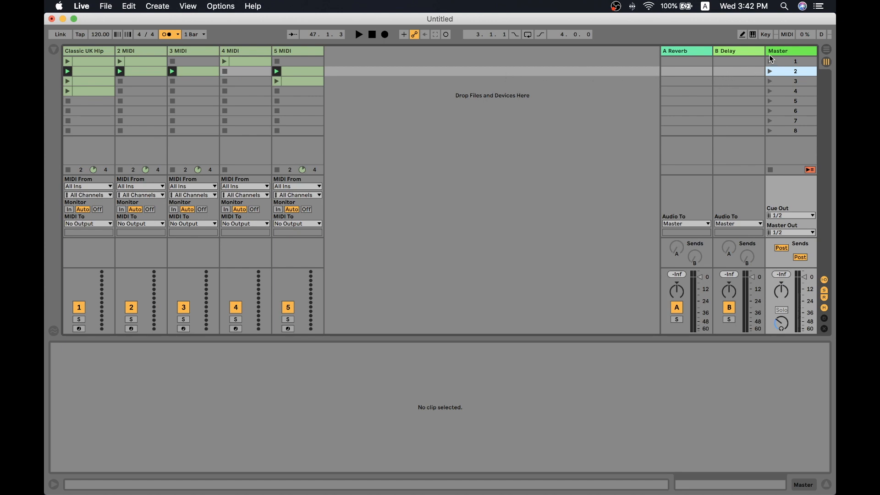
pyautogui.click(793, 50)
pyautogui.click(785, 74)
pyautogui.moveTo(802, 74); pyautogui.dragTo(548, 71)
pyautogui.moveTo(570, 69); pyautogui.dragTo(502, 97)
pyautogui.press('Tab')
pyautogui.click(562, 111)
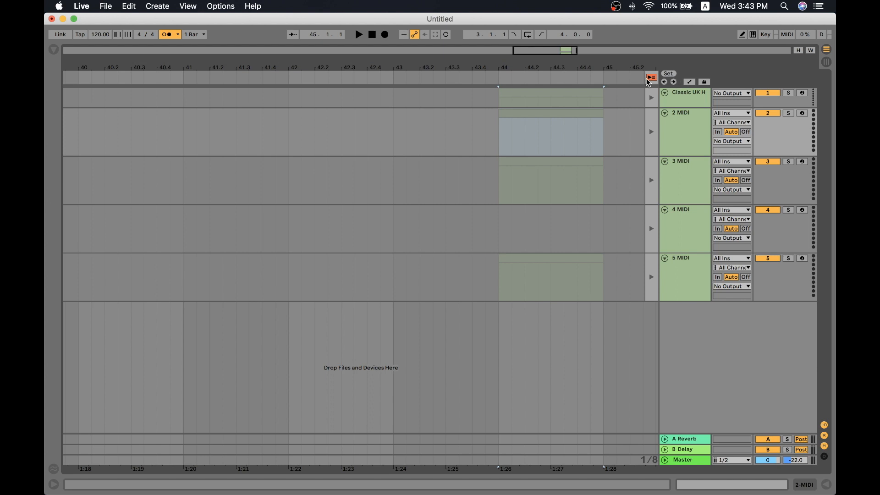
# - Return all tracks to arrangement playback and play the placed clips briefly from the start of bar 44
pyautogui.click(650, 79)
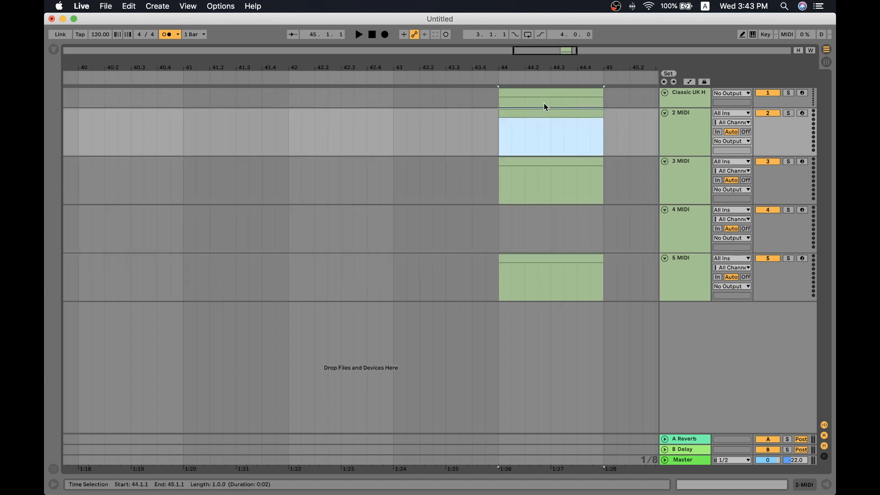
pyautogui.click(496, 121)
pyautogui.press('space')
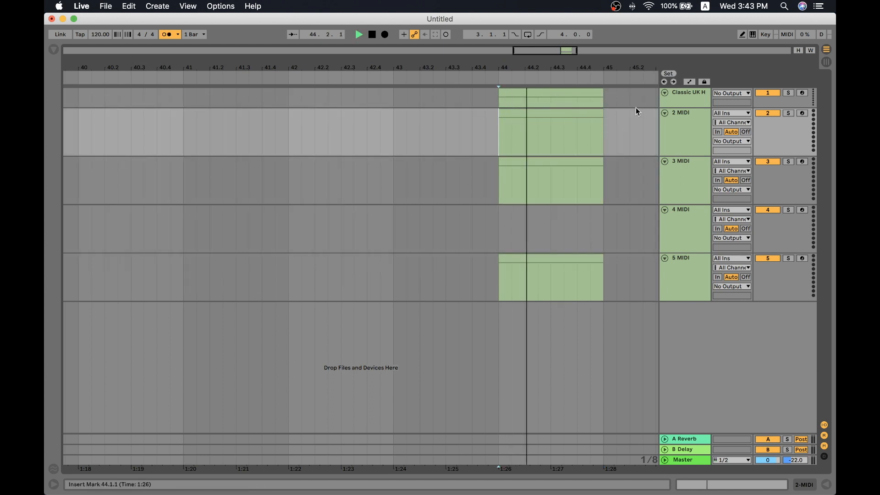
pyautogui.press('space')
pyautogui.scroll(-5, 578, 99)
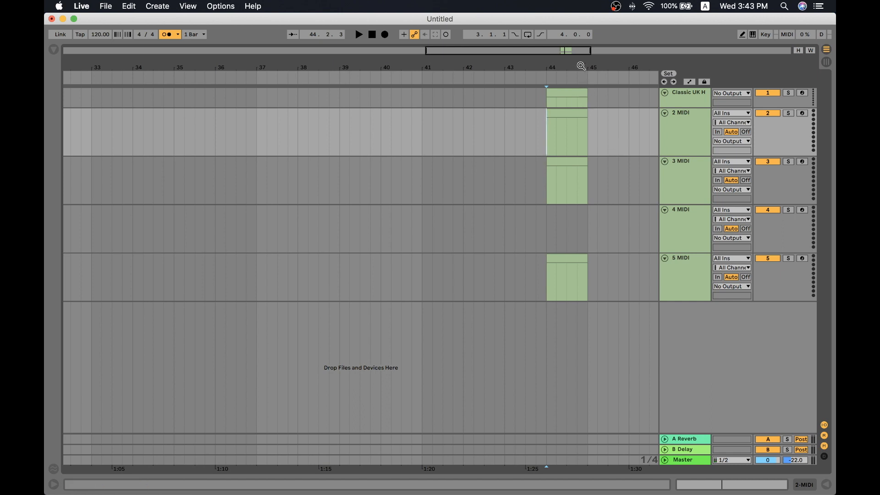
pyautogui.scroll(5, 581, 66)
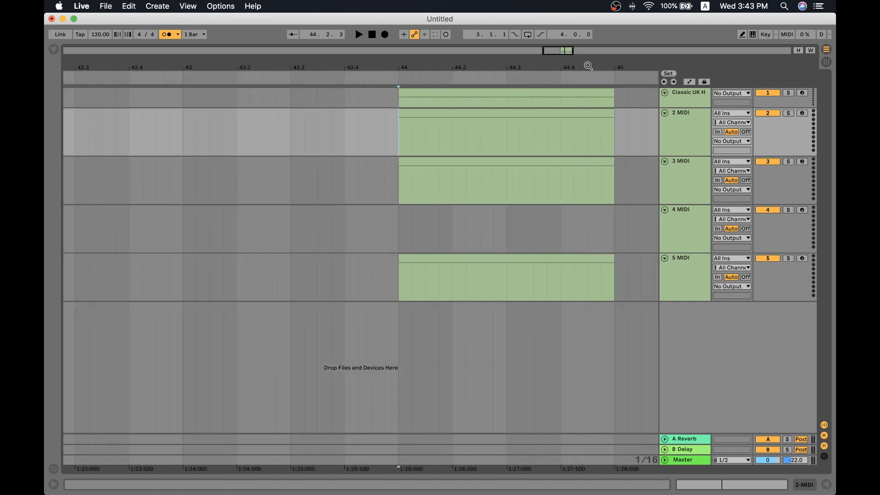
pyautogui.scroll(2, 591, 66)
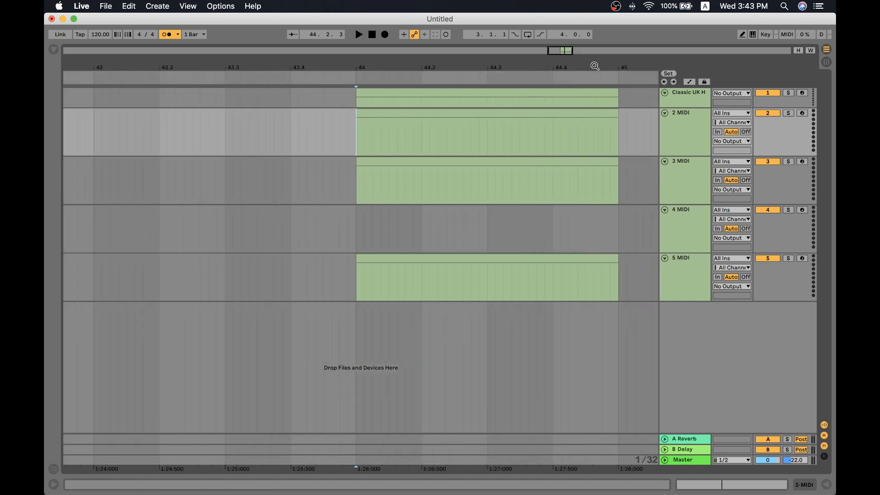
# - Delete all the clips from the arrangement
pyautogui.click(578, 171)
pyautogui.press('super+a')
pyautogui.press('Delete')
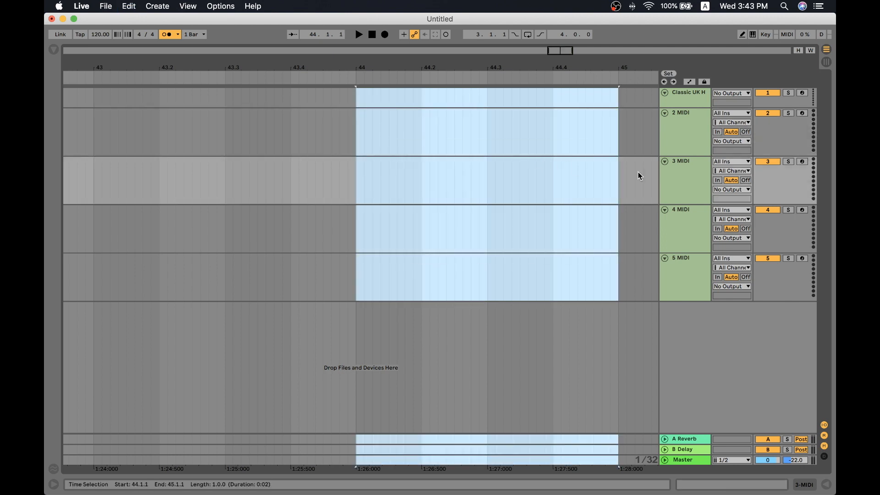
pyautogui.click(601, 159)
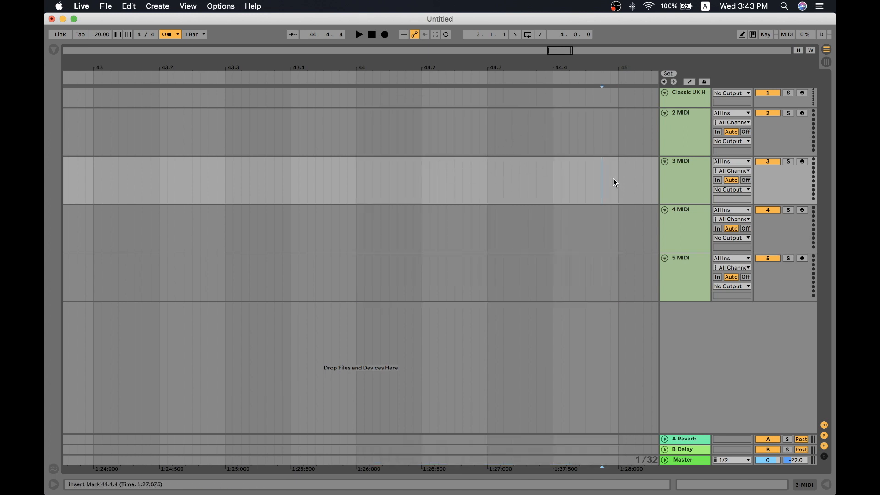
# - Group the 3 MIDI, 4 MIDI and 5 MIDI tracks
pyautogui.click(690, 256)
pyautogui.keyDown('shift'); pyautogui.click(683, 169); pyautogui.keyUp('shift')
pyautogui.press('super+c')
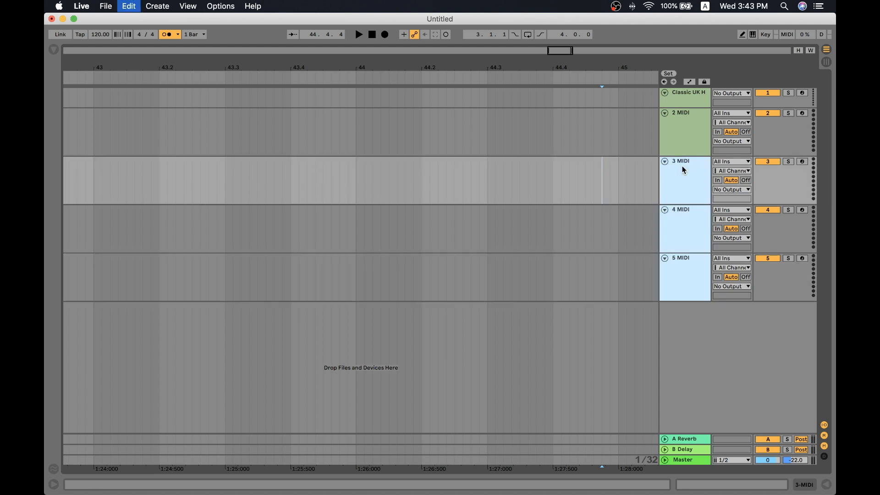
pyautogui.press('super+g')
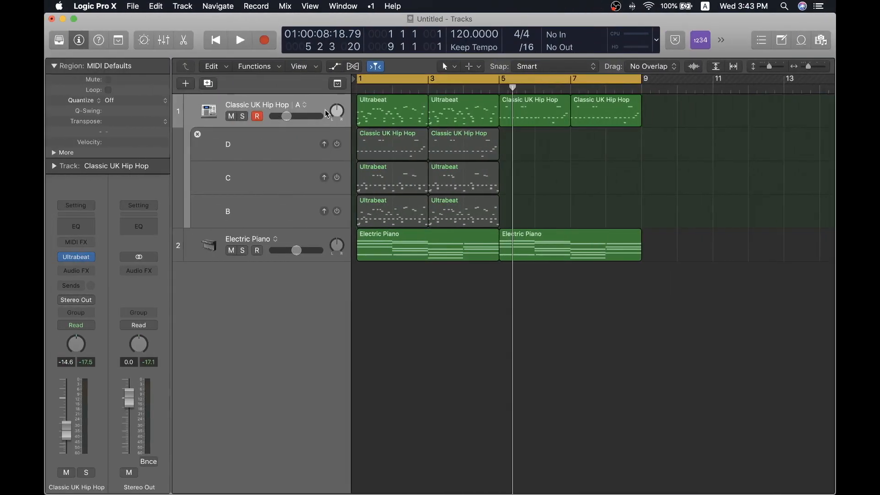
# - In Logic Pro X, hide the inactive alternatives and combine the Classic UK Hip Hop and Electric Piano tracks into a summing stack
pyautogui.keyDown('shift'); pyautogui.click(303, 138); pyautogui.keyUp('shift')
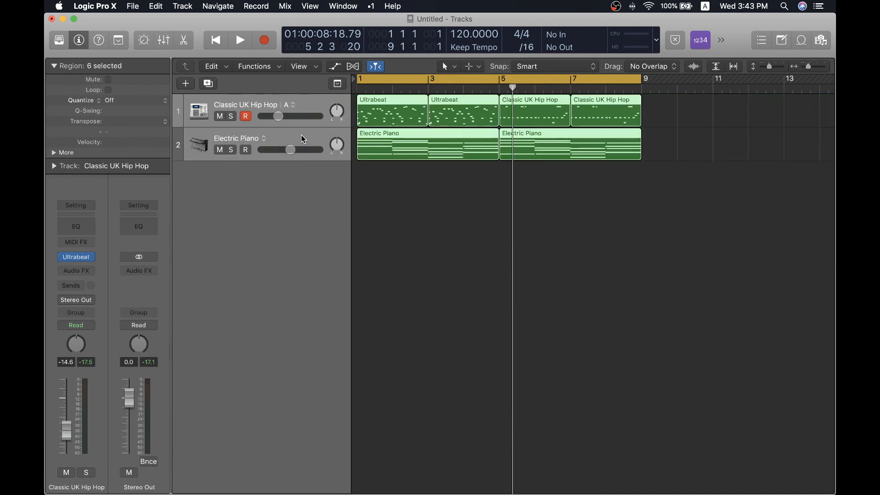
pyautogui.press('super+shift+d')
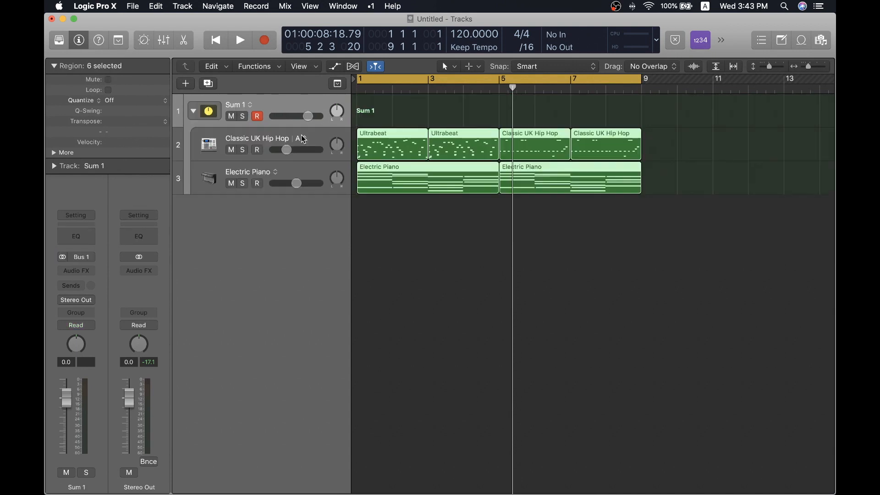
pyautogui.click(432, 100)
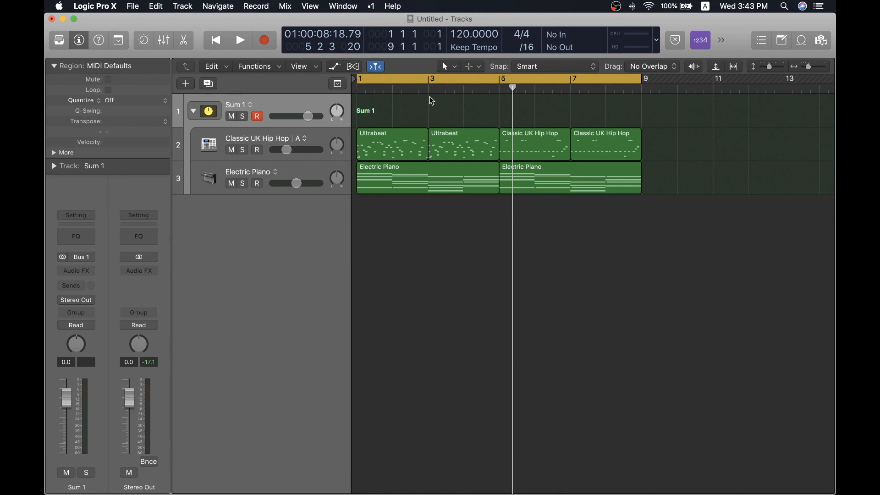
# - Examine the Sum 1 stack, its two subtracks and their routing in the mixer, collapsing and expanding the stack once
pyautogui.click(287, 143)
pyautogui.keyDown('shift'); pyautogui.click(293, 172); pyautogui.keyUp('shift')
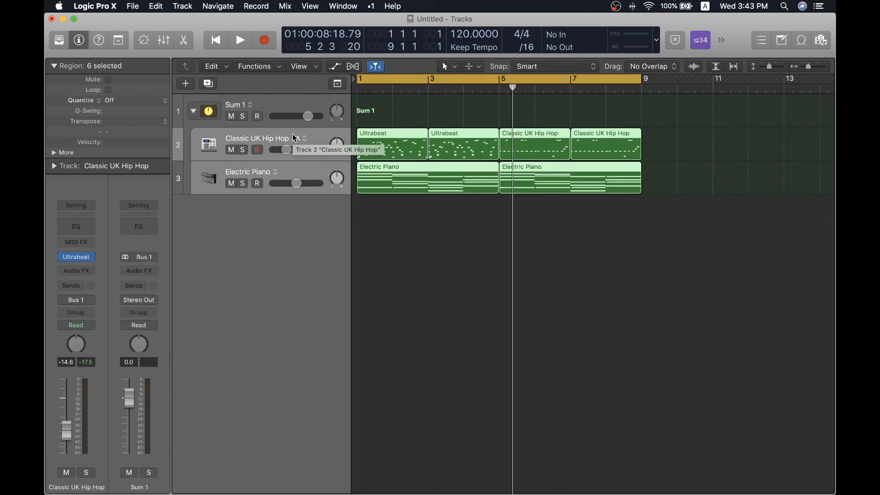
pyautogui.click(280, 102)
pyautogui.press('x')
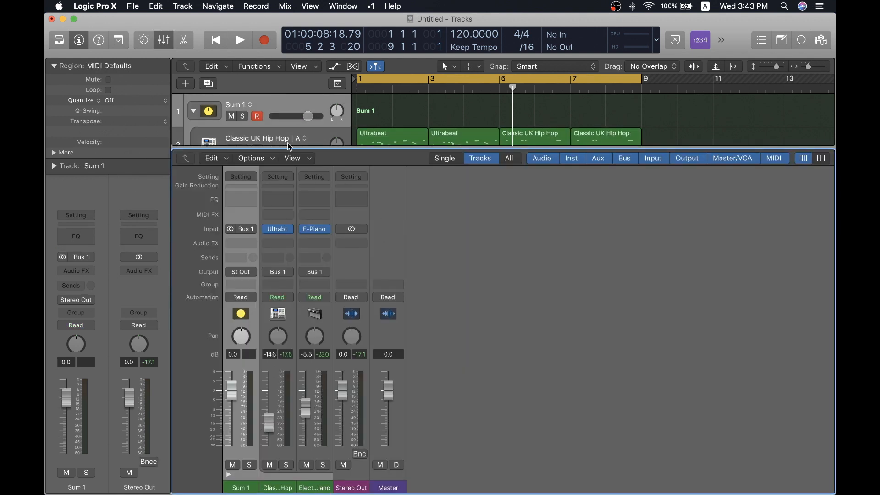
pyautogui.press('x')
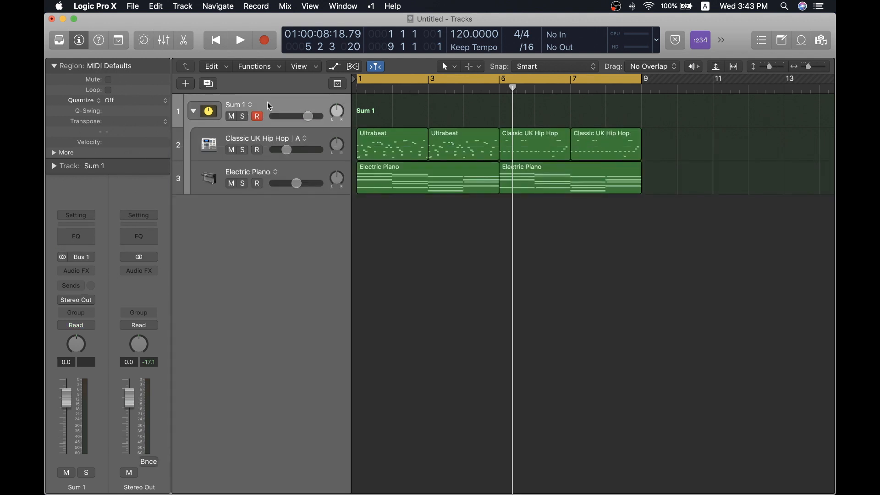
pyautogui.click(196, 115)
pyautogui.click(197, 115)
pyautogui.press('x')
pyautogui.press('x')
# - Switch back to Ableton Live and ungroup the 3 Group track
pyautogui.hotkey('ctrl', 'Right')
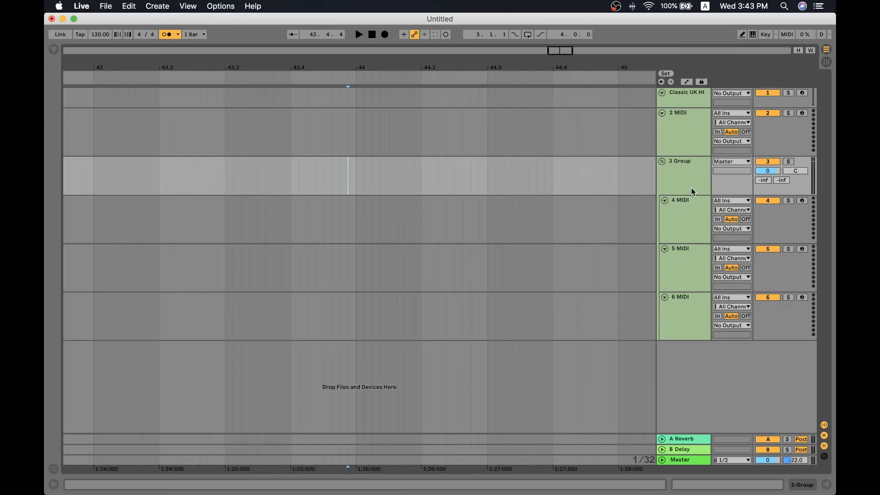
pyautogui.click(677, 169)
pyautogui.press('super+shift+g')
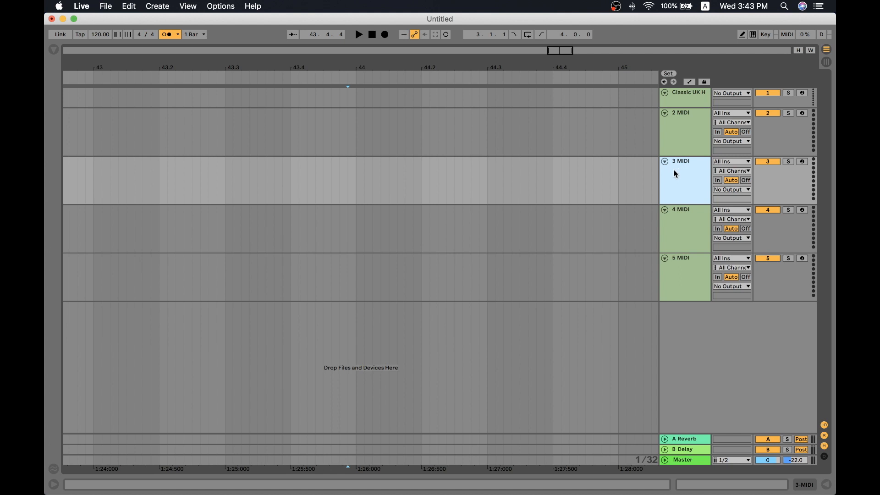
# - Select the 3 MIDI through 5 MIDI tracks and group them again
pyautogui.click(595, 196)
pyautogui.click(695, 187)
pyautogui.click(686, 215)
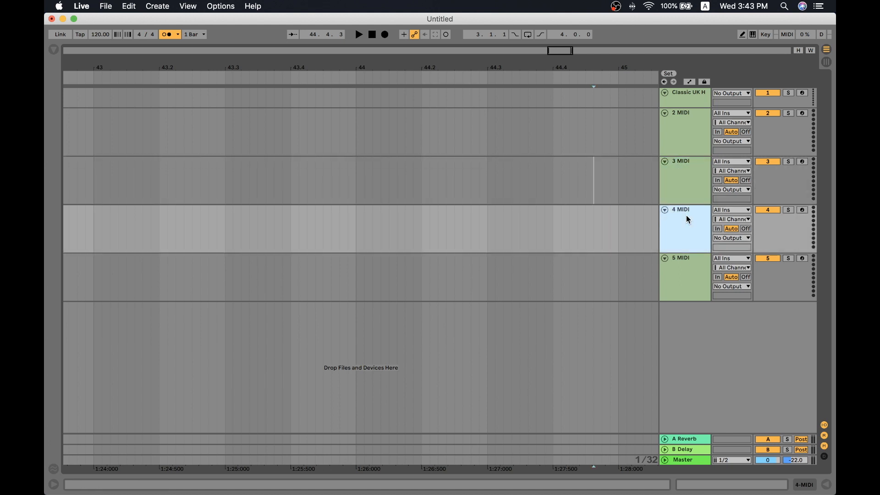
pyautogui.click(689, 197)
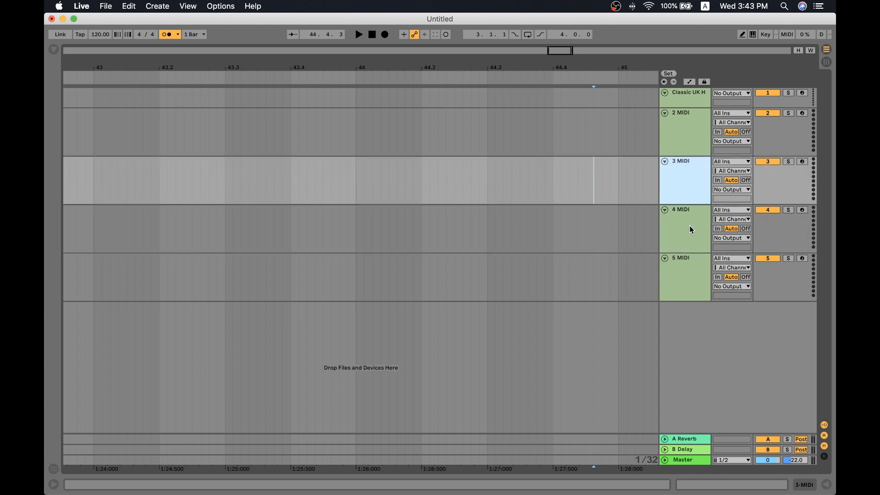
pyautogui.keyDown('shift'); pyautogui.click(686, 278); pyautogui.keyUp('shift')
pyautogui.press('super+g')
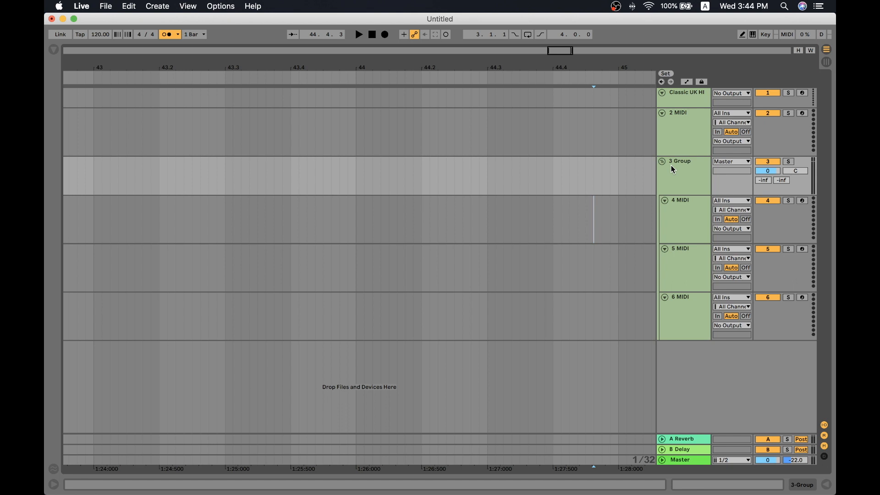
# - Group the 2 MIDI track with the 3 Group, and group the result together with the Classic UK Hip Hop track
pyautogui.click(686, 167)
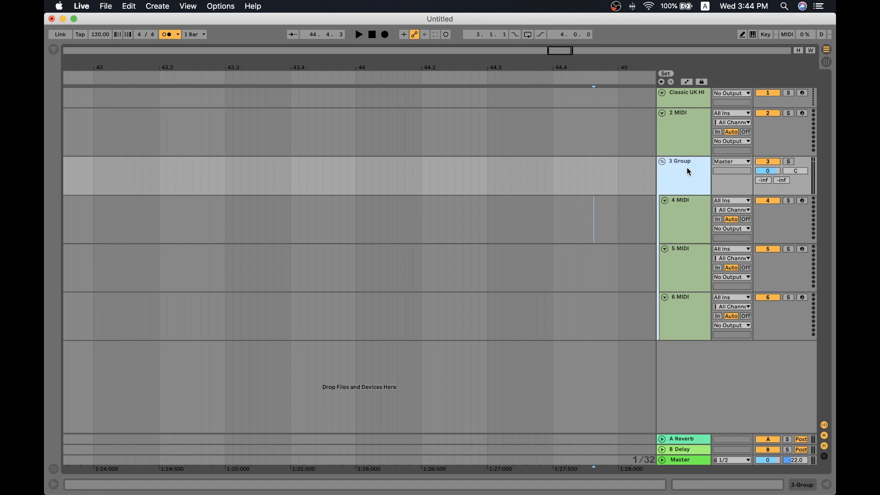
pyautogui.keyDown('shift'); pyautogui.click(689, 140); pyautogui.keyUp('shift')
pyautogui.press('super+g')
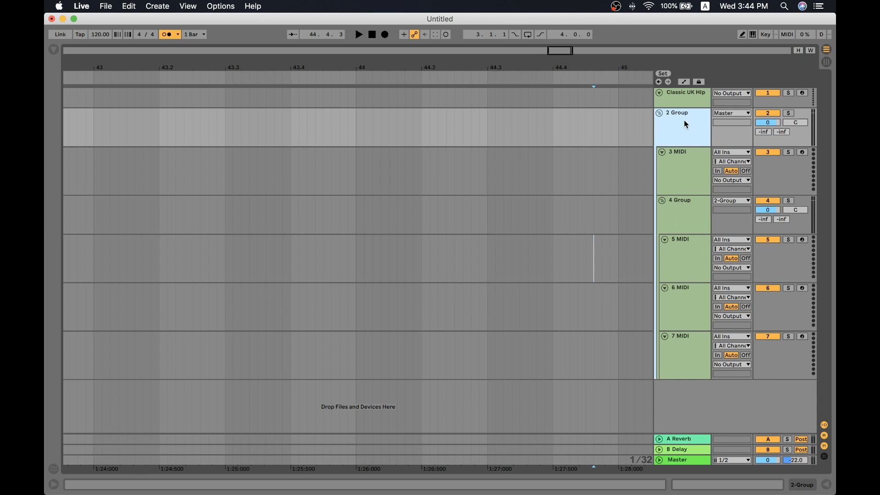
pyautogui.keyDown('shift'); pyautogui.click(682, 96); pyautogui.keyUp('shift')
pyautogui.press('super+g')
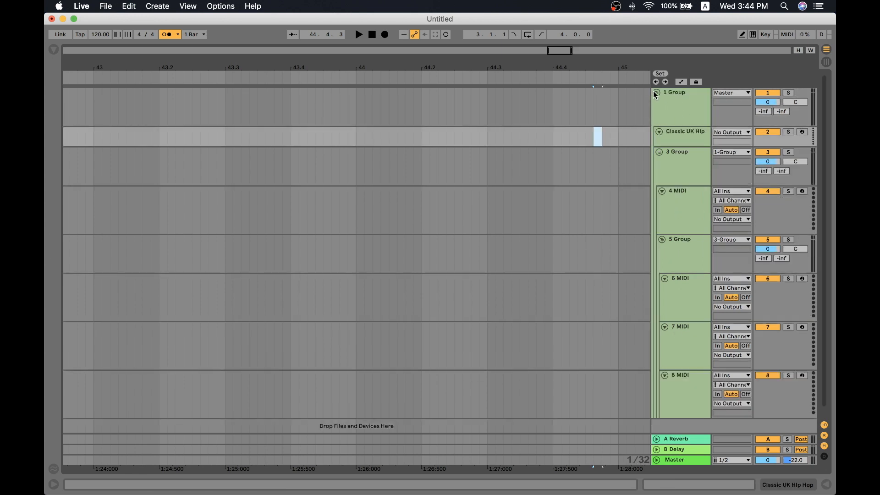
# - Collapse and expand the outermost 1 Group, and inspect the nested 3 Group inside it
pyautogui.click(656, 92)
pyautogui.click(545, 111)
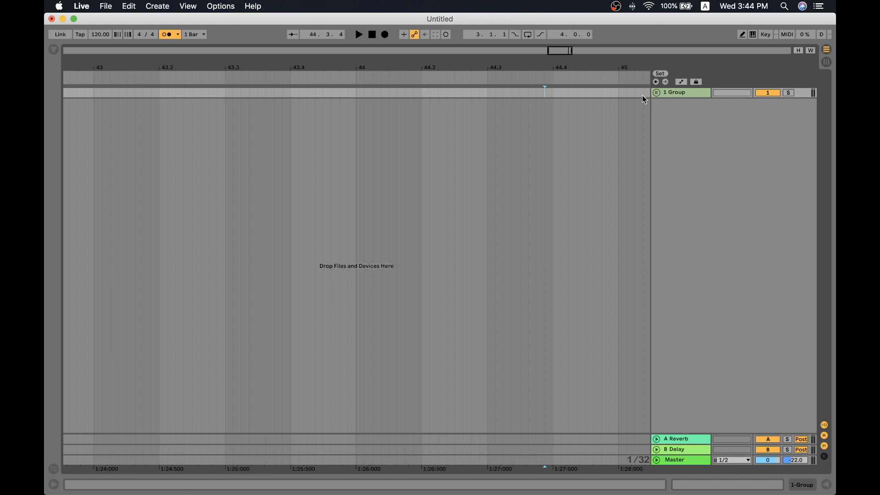
pyautogui.click(656, 93)
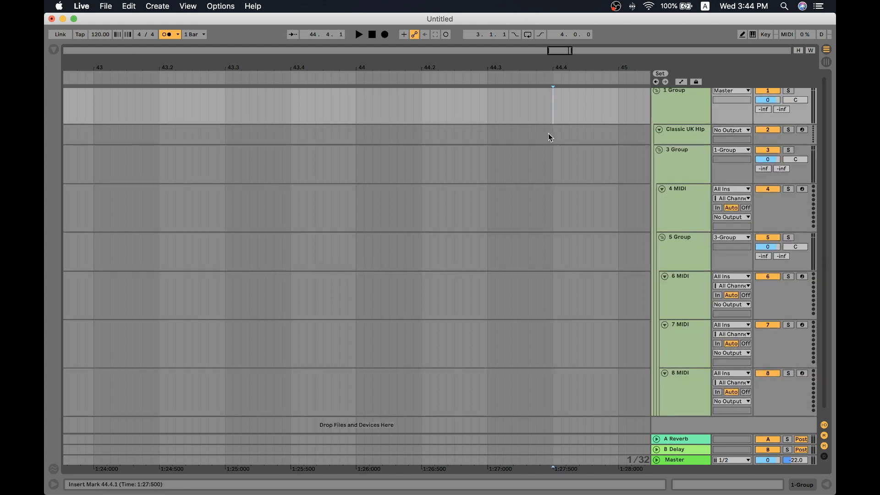
pyautogui.scroll(1, 548, 134)
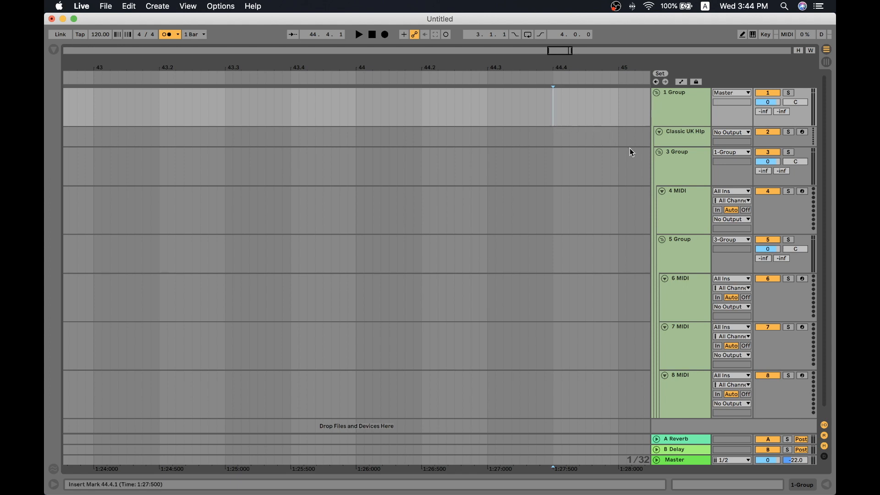
pyautogui.click(667, 170)
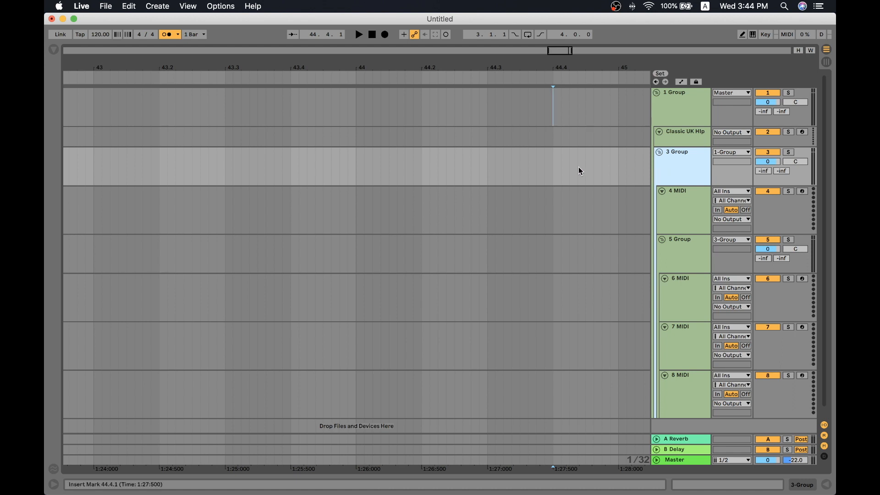
# - Compare the nested groups and their routing in Session View and Arrangement View, including the A Reverb and B Delay returns
pyautogui.press('Tab')
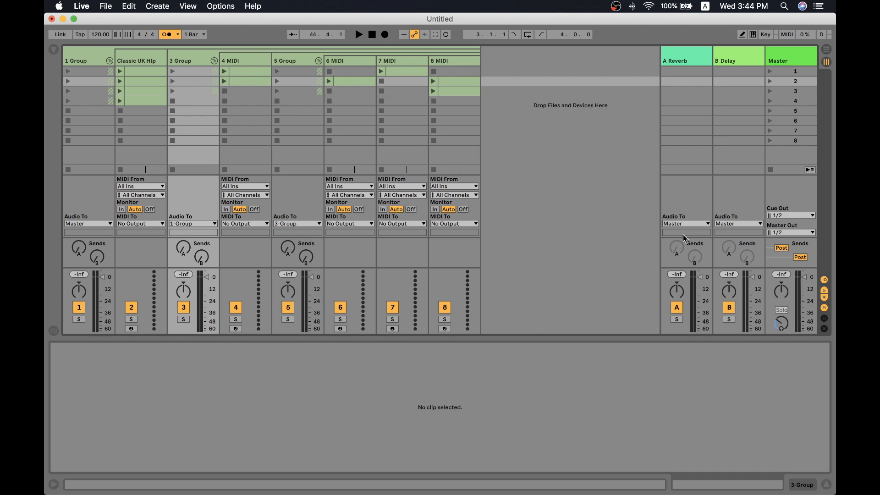
pyautogui.click(680, 95)
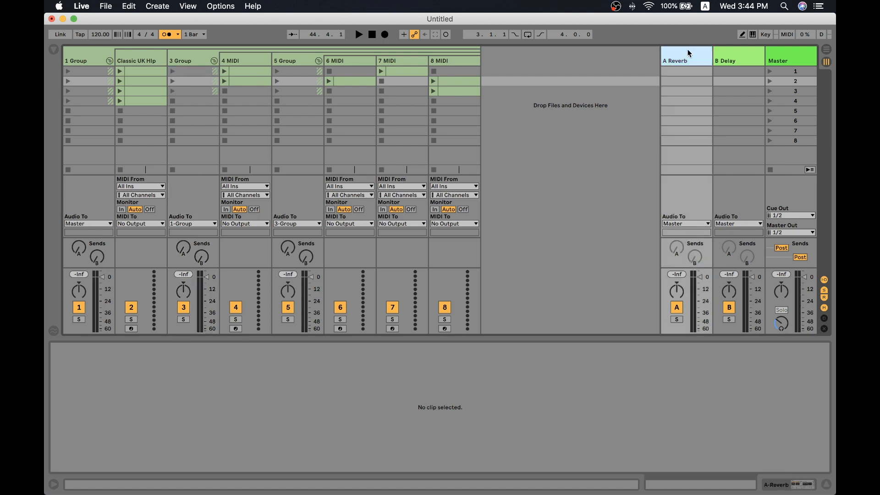
pyautogui.click(723, 56)
pyautogui.press('Tab')
pyautogui.click(691, 134)
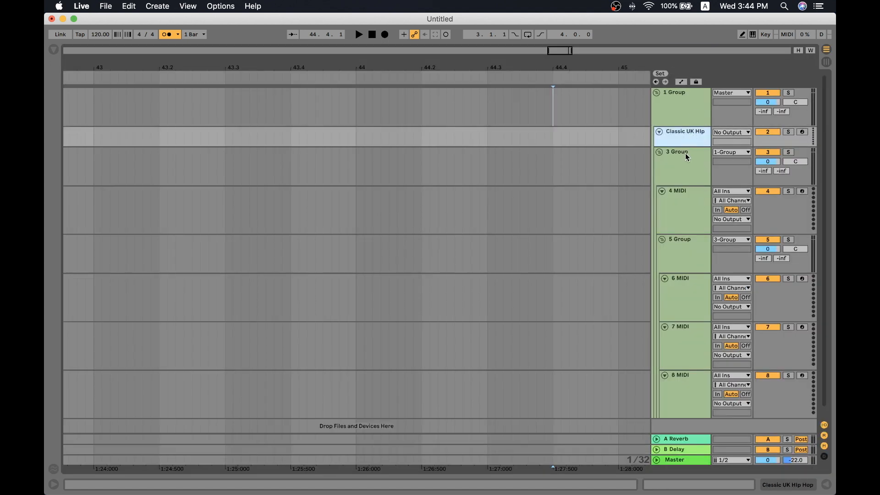
pyautogui.click(685, 154)
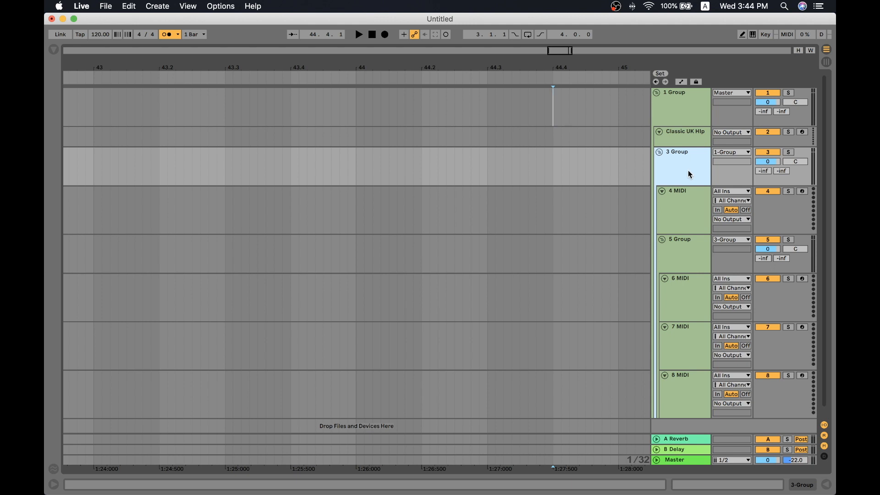
pyautogui.click(518, 156)
pyautogui.press('Tab')
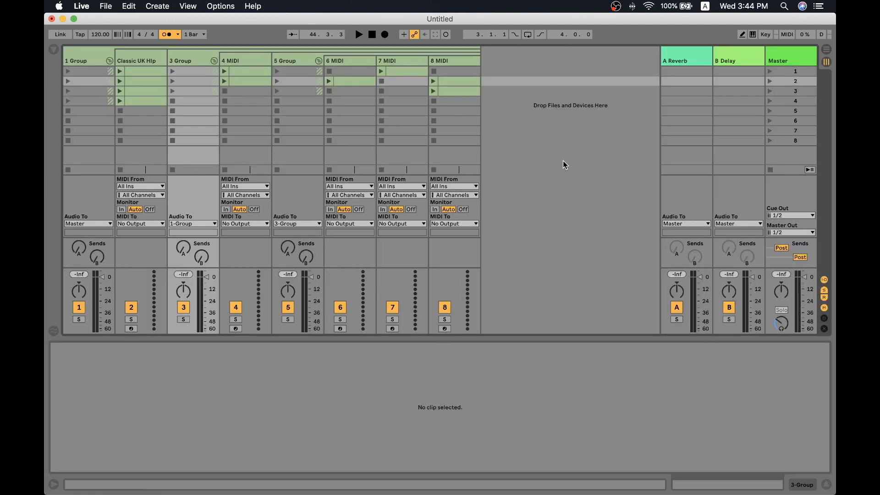
pyautogui.click(412, 132)
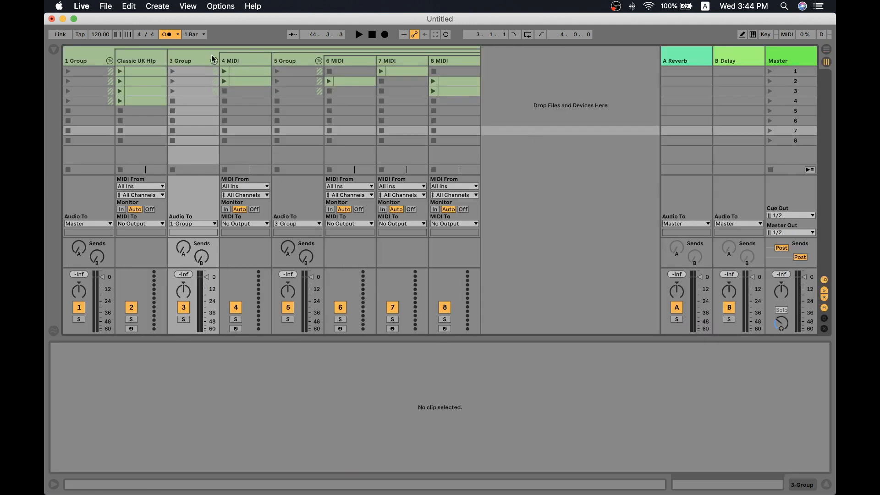
# - Turn off the metronome, select the 1 Group track and show the Audio Effects category in the browser
pyautogui.click(159, 35)
pyautogui.click(93, 58)
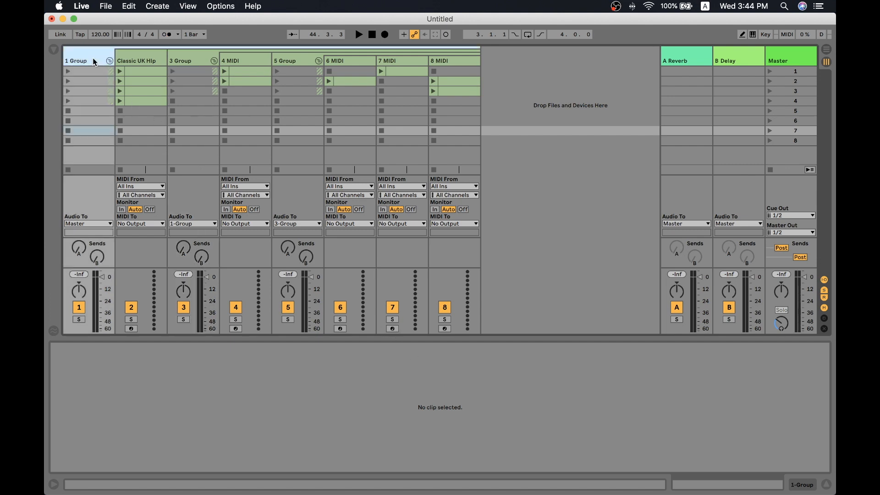
pyautogui.press('super+f')
pyautogui.write('eq')
pyautogui.press('Down')
pyautogui.press('Escape')
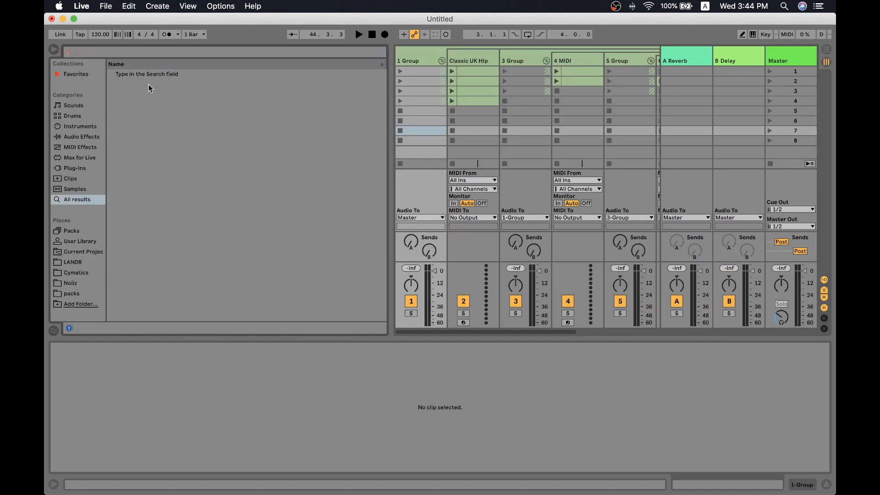
pyautogui.click(87, 158)
pyautogui.click(87, 147)
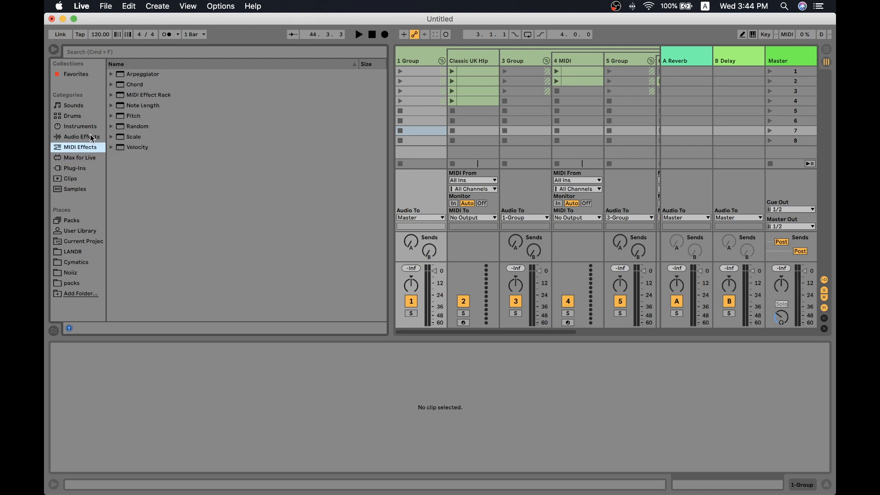
pyautogui.click(87, 137)
pyautogui.click(85, 127)
pyautogui.click(85, 116)
pyautogui.click(84, 136)
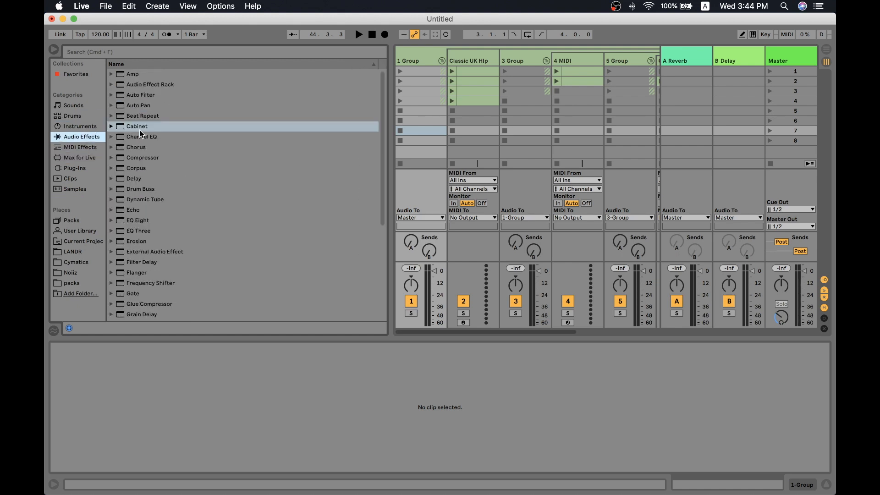
# - Add Cabinet, Compressor, Chorus, Delay, Dynamic Tube and EQ Three to the 1 Group track and hide the browser
pyautogui.moveTo(137, 128); pyautogui.dragTo(250, 405)
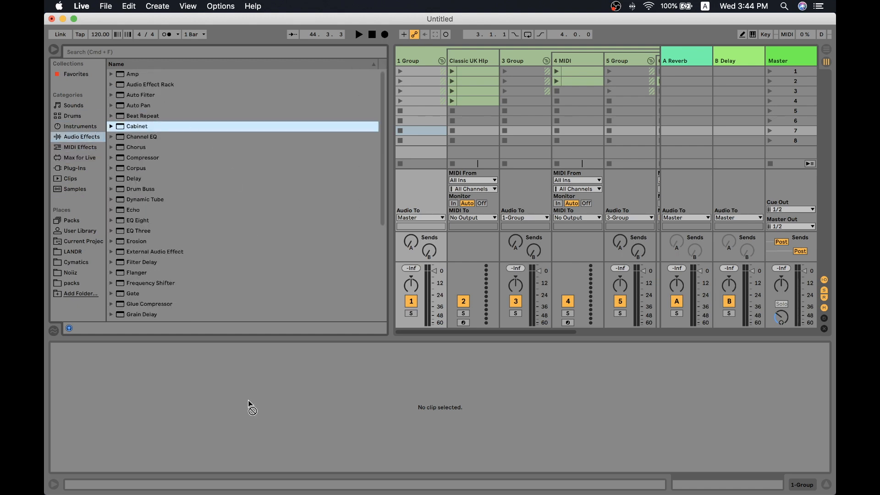
pyautogui.doubleClick(179, 131)
pyautogui.doubleClick(175, 159)
pyautogui.doubleClick(175, 147)
pyautogui.click(196, 181)
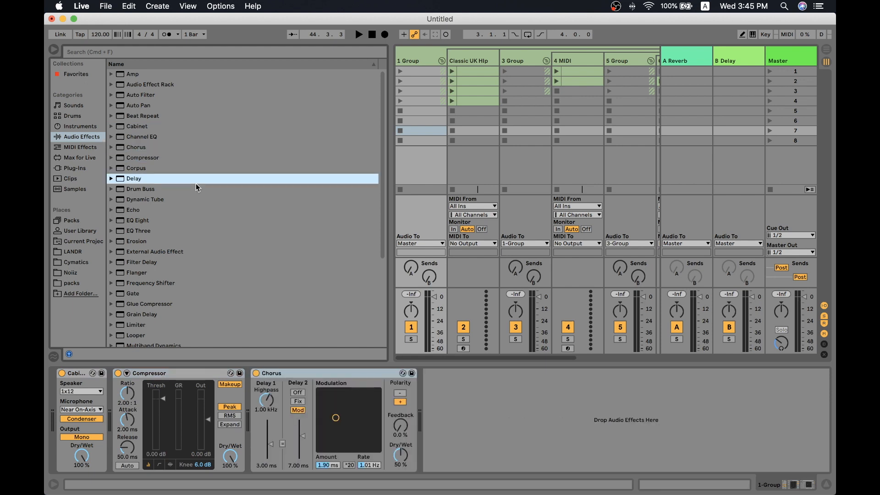
pyautogui.doubleClick(197, 179)
pyautogui.doubleClick(195, 200)
pyautogui.doubleClick(215, 230)
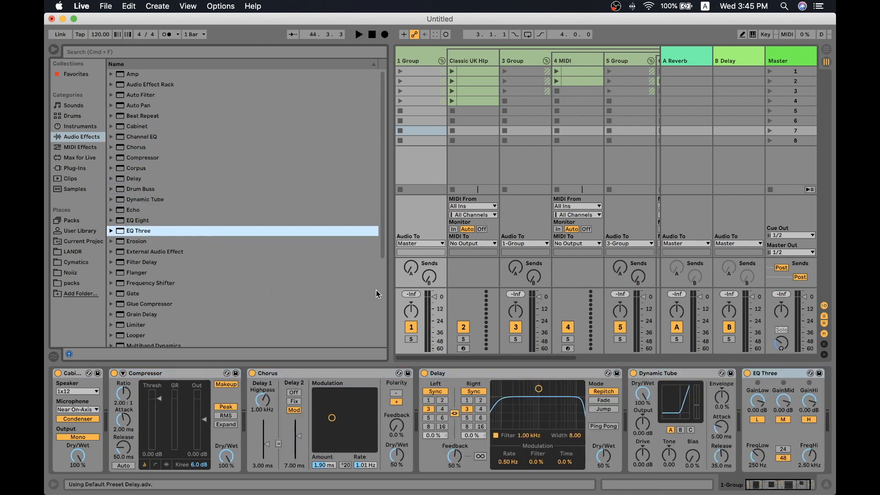
pyautogui.click(391, 272)
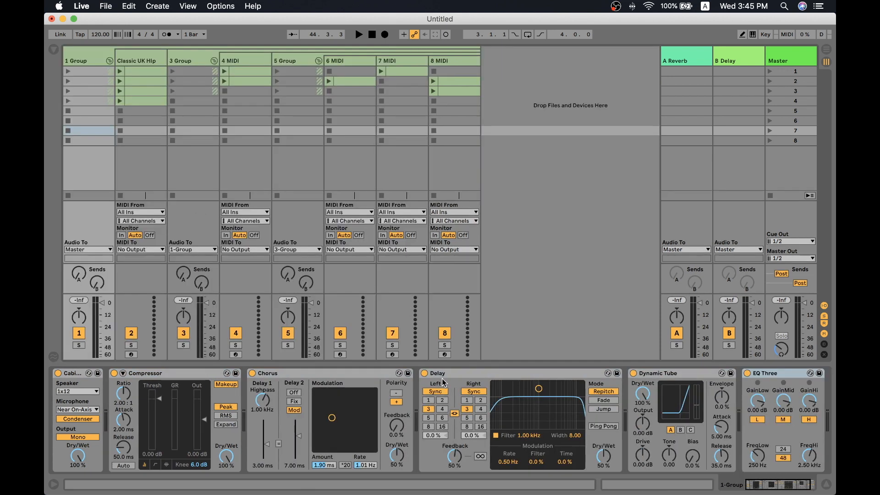
# - Examine the effects on 1 Group and compare them with the device chains of Classic UK Hip Hop, 3 Group and 4 MIDI
pyautogui.click(444, 363)
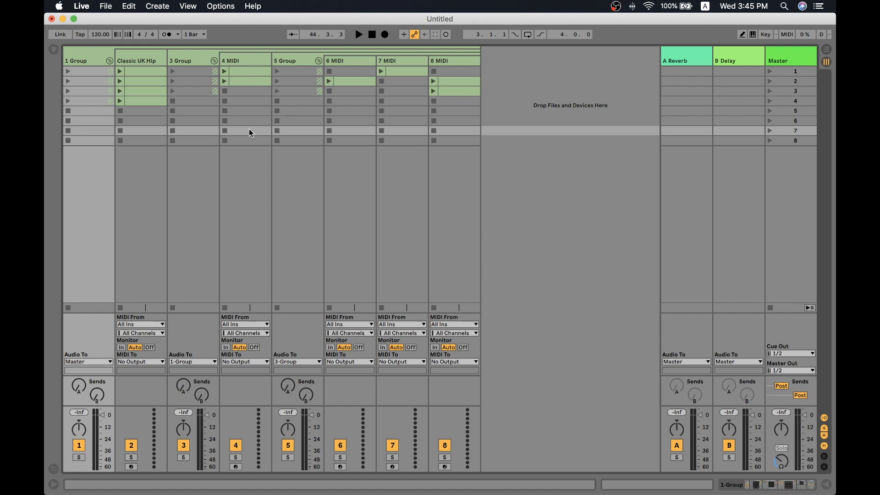
pyautogui.click(827, 484)
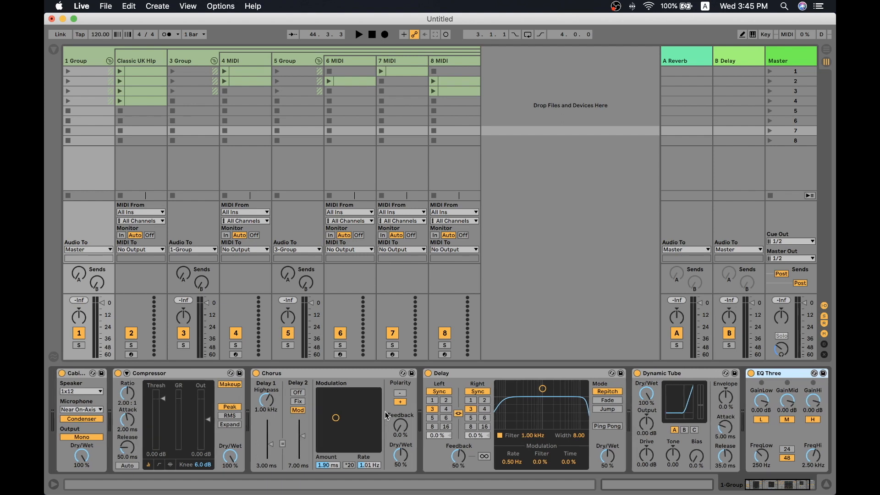
pyautogui.click(79, 374)
pyautogui.keyDown('shift'); pyautogui.click(768, 374); pyautogui.keyUp('shift')
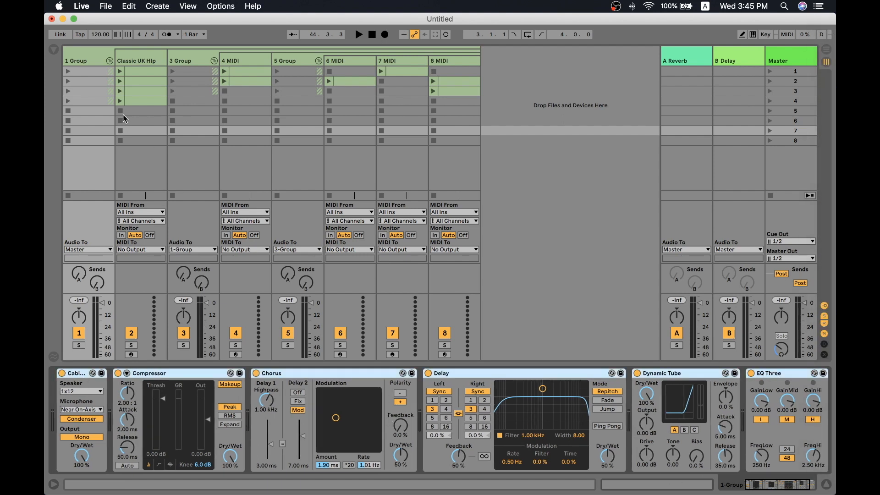
pyautogui.click(186, 62)
pyautogui.click(235, 62)
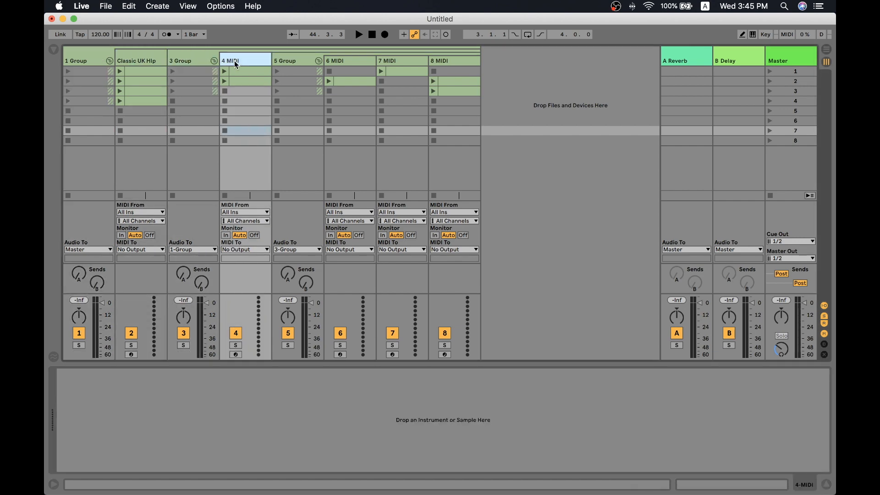
pyautogui.click(192, 63)
pyautogui.click(138, 62)
pyautogui.click(95, 59)
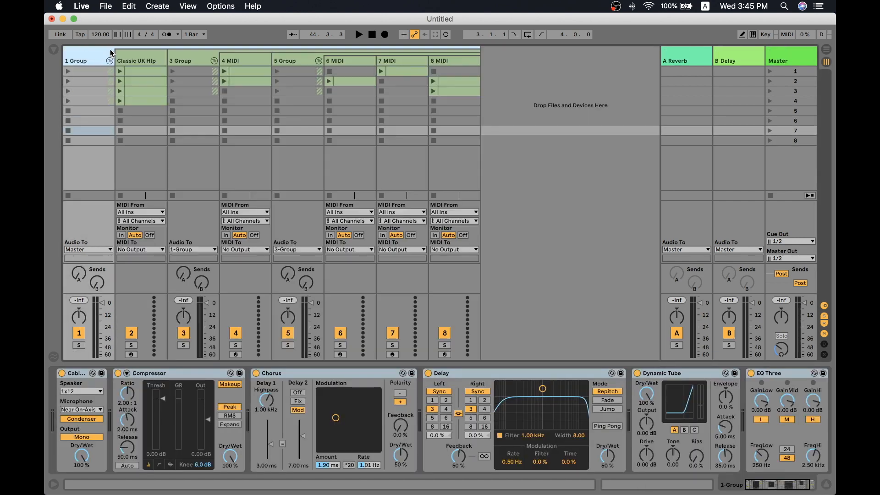
# - Group all six effects on the 1 Group track into an Audio Effect Rack
pyautogui.click(204, 389)
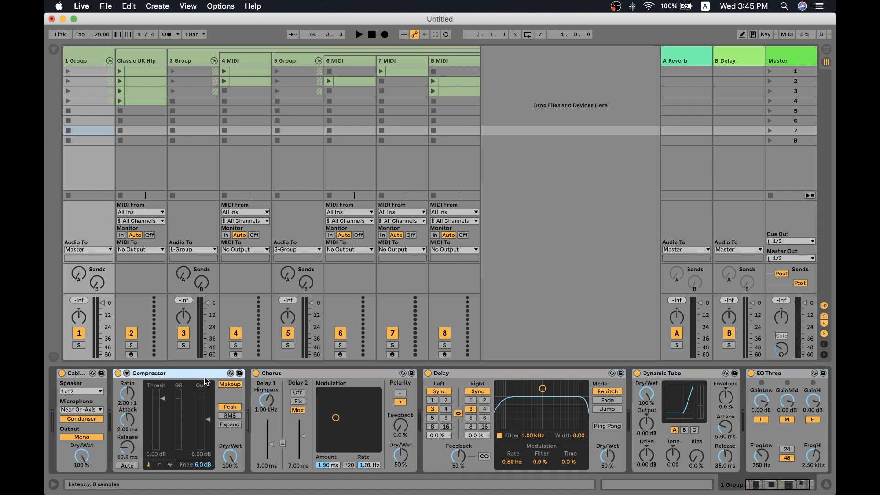
pyautogui.hscroll(3, 334, 390)
pyautogui.hscroll(-3, 334, 390)
pyautogui.click(301, 376)
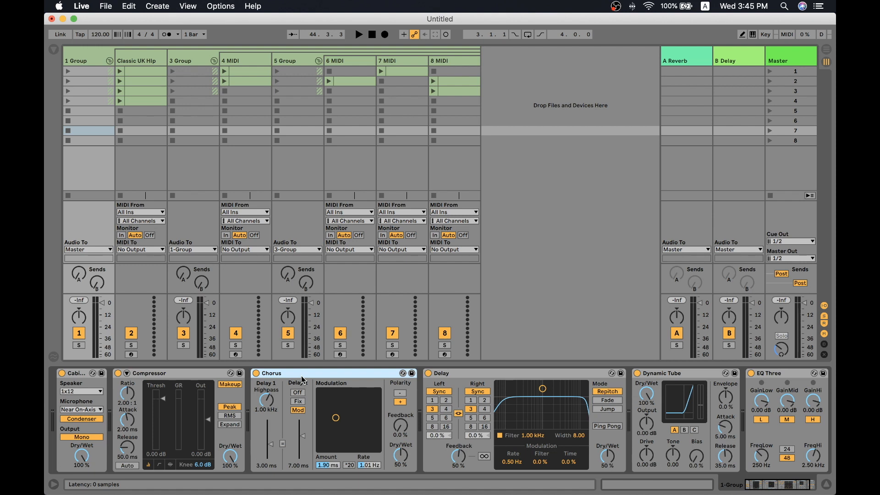
pyautogui.press('super+g')
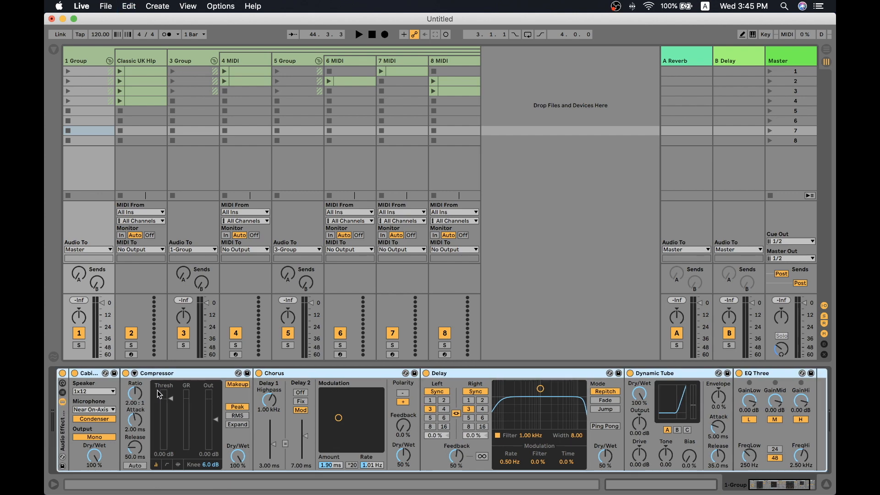
# - Show the Audio Effect Rack's chain list and hide the devices inside the rack
pyautogui.click(62, 393)
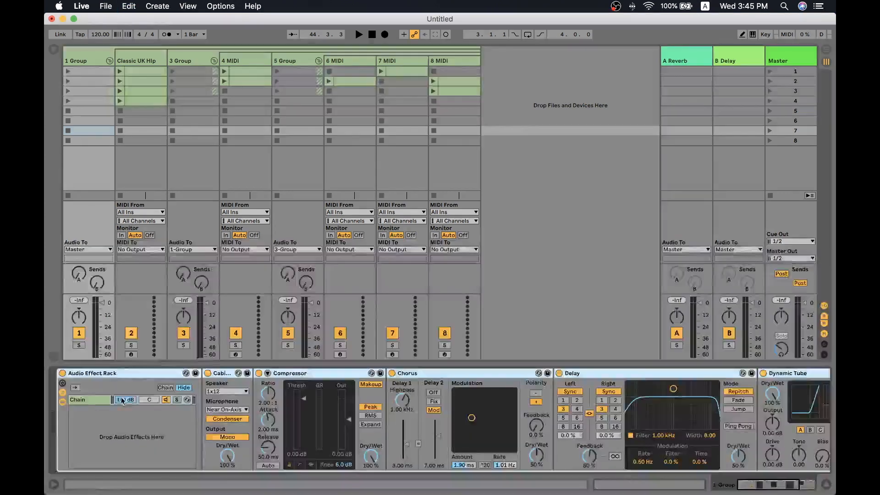
pyautogui.click(62, 401)
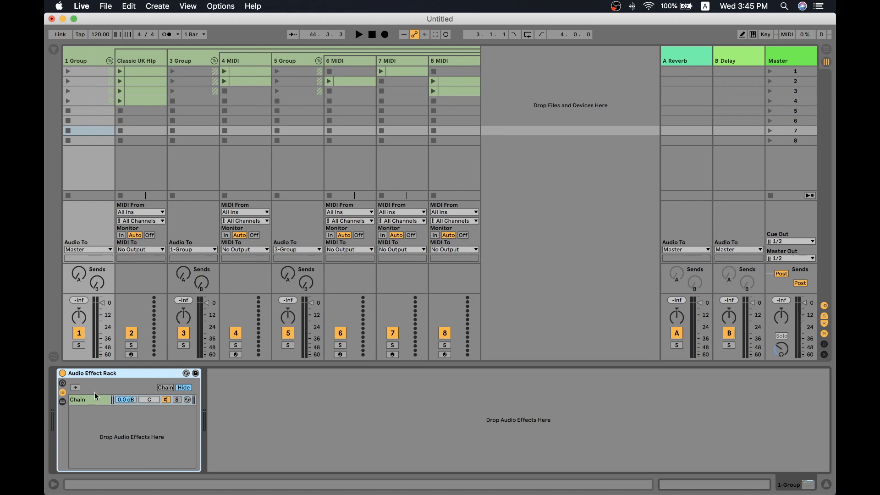
pyautogui.click(62, 402)
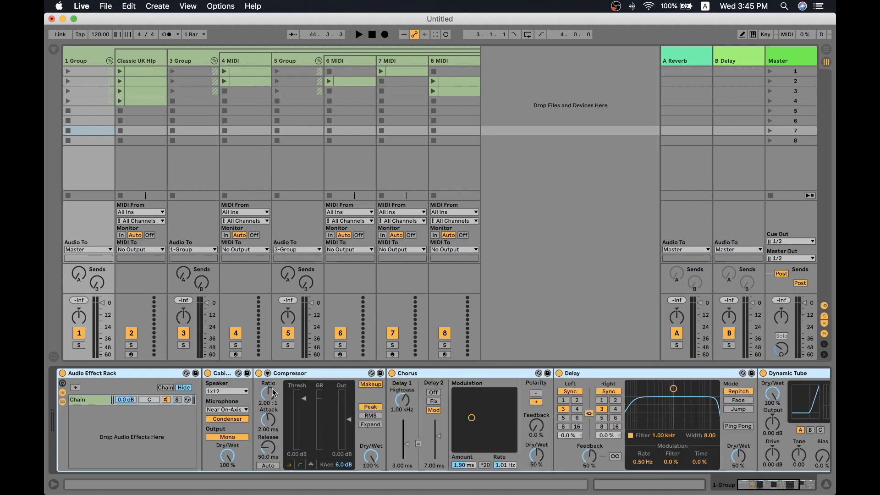
pyautogui.click(62, 401)
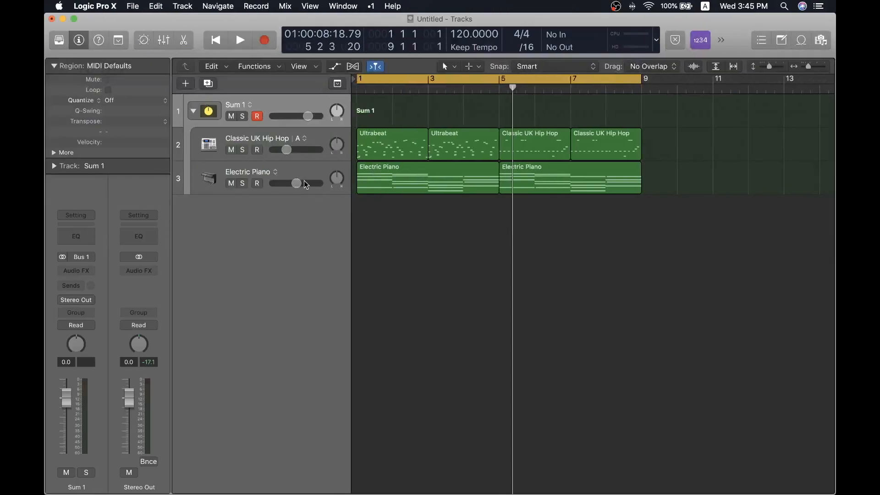
# - Switch to Logic Pro X and hide the mixer to show the Sum 1 stack's tracks
pyautogui.click(292, 178)
pyautogui.press('x')
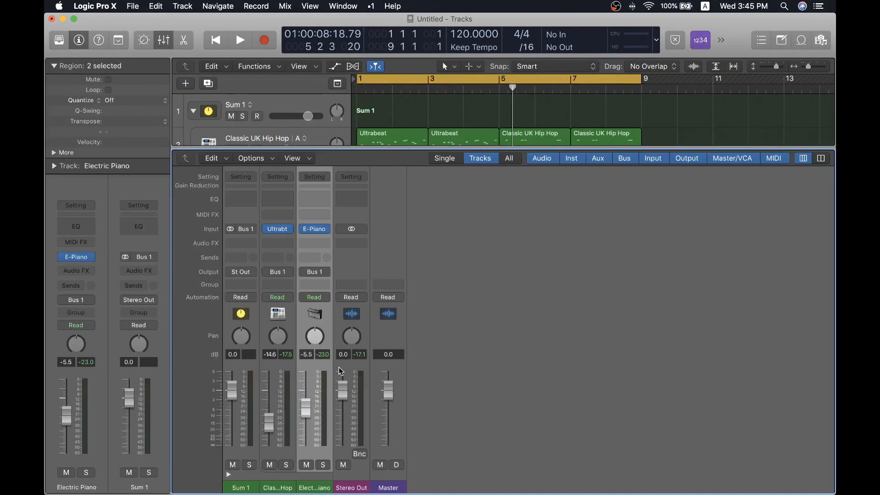
pyautogui.keyDown('shift'); pyautogui.click(278, 316); pyautogui.keyUp('shift')
pyautogui.press('x')
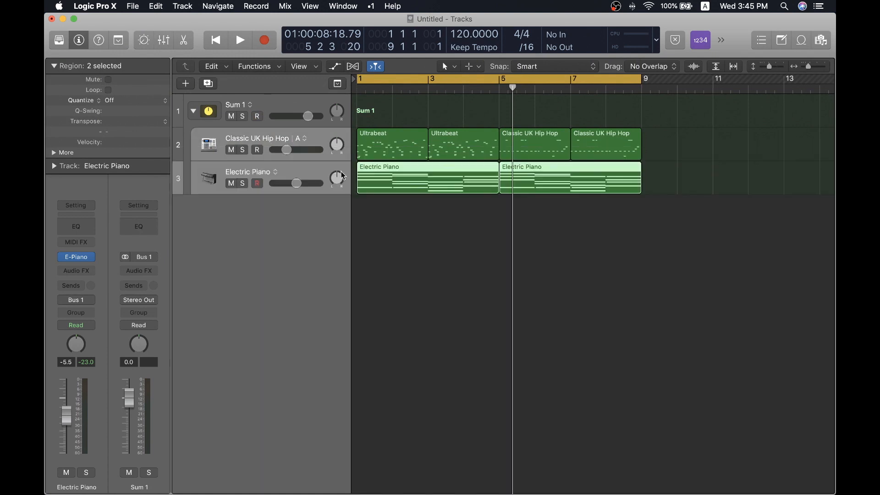
# - Insert a Compressor and a Channel EQ on the Sum 1 stack's channel strip and hide the open plug-in windows
pyautogui.click(270, 110)
pyautogui.press('x')
pyautogui.click(240, 243)
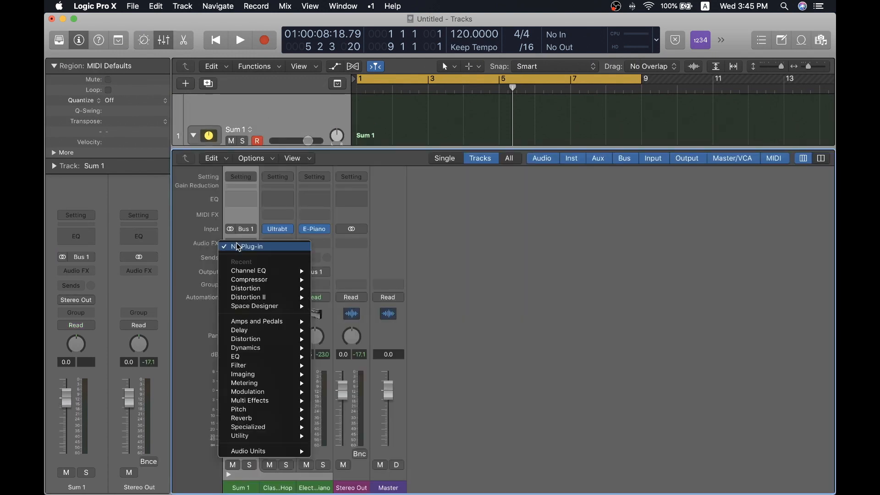
pyautogui.moveTo(260, 354)
pyautogui.click(348, 356)
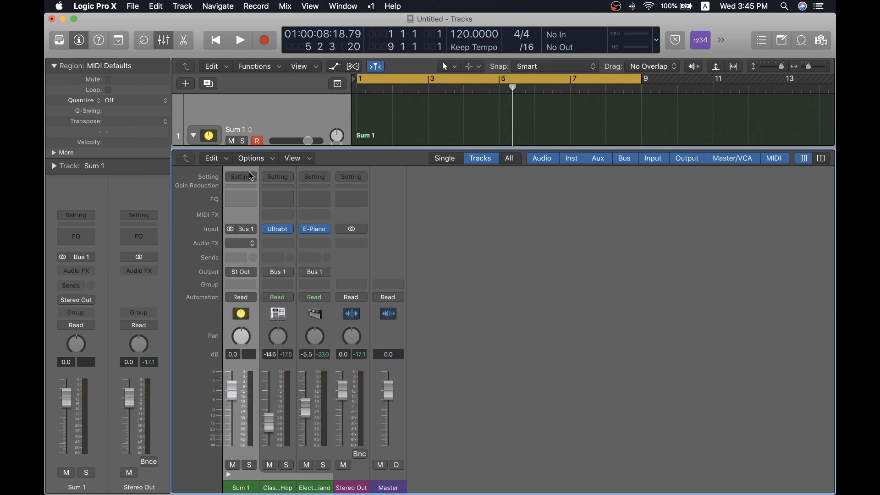
pyautogui.press('super+w')
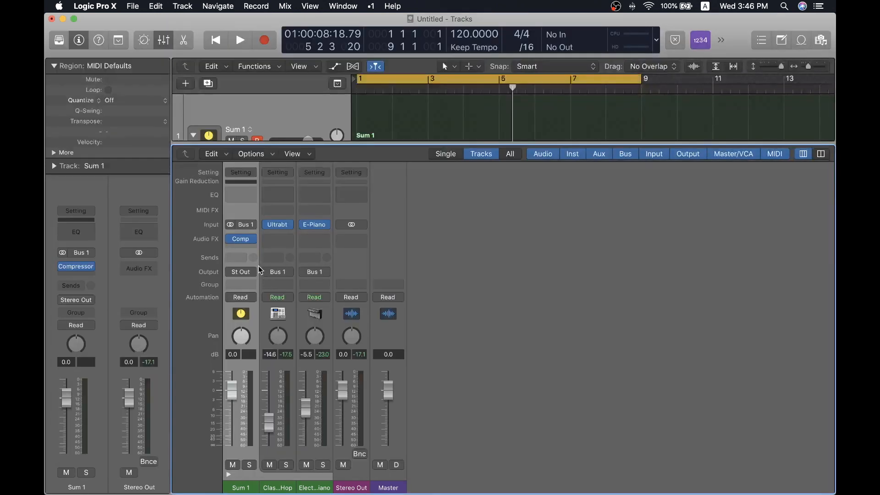
pyautogui.click(242, 198)
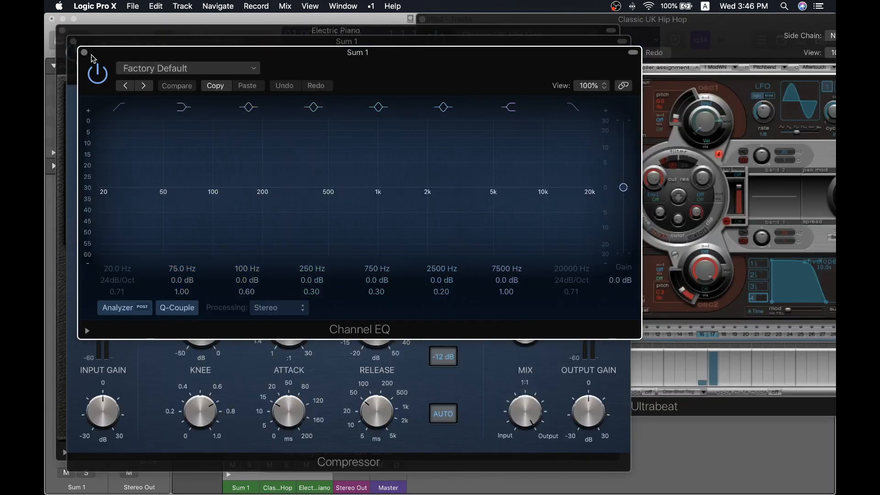
pyautogui.press('v')
# - Collapse the Sum 1 stack and check its effects in the mixer
pyautogui.press('x')
pyautogui.click(194, 135)
pyautogui.press('x')
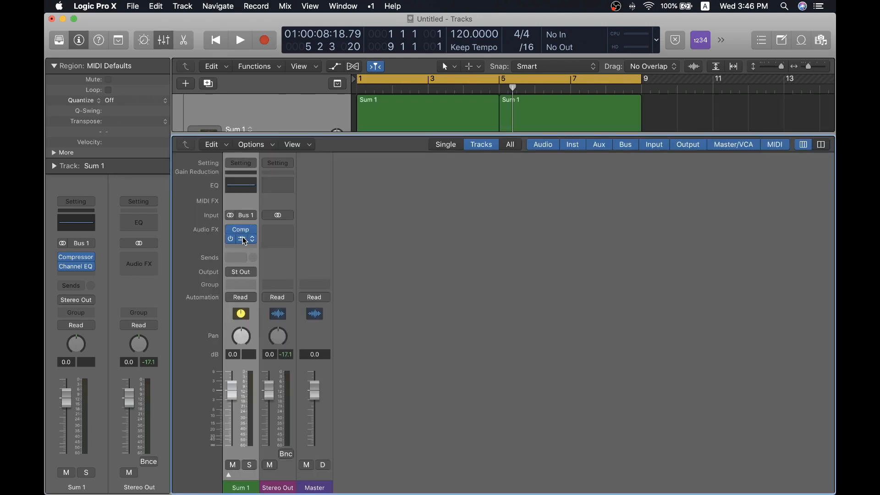
pyautogui.press('x')
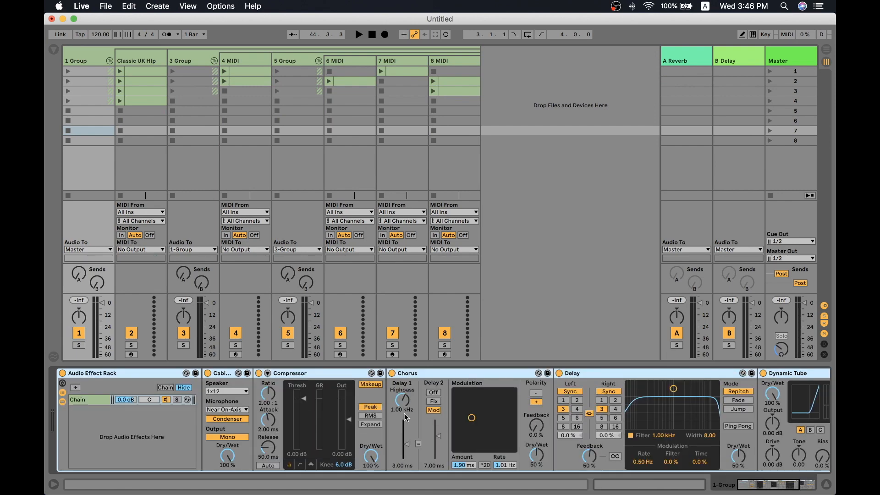
# - Switch to Ableton Live, review the devices inside the Audio Effect Rack, and hide its devices and chain list
pyautogui.hscroll(5, 411, 407)
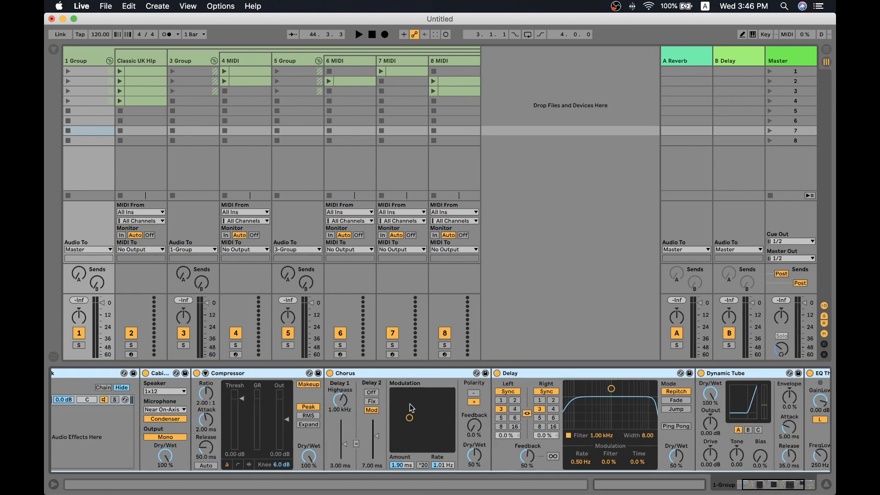
pyautogui.hscroll(-5, 412, 407)
pyautogui.hscroll(5, 405, 403)
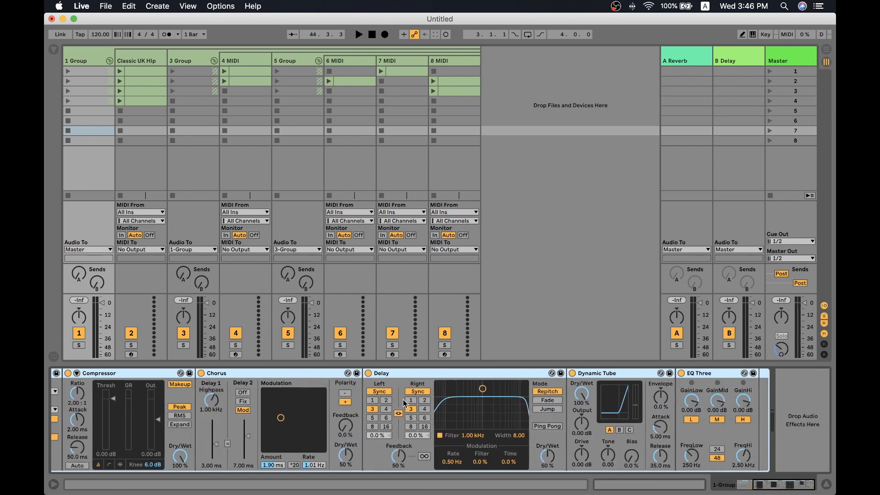
pyautogui.hscroll(-5, 403, 399)
pyautogui.click(62, 402)
pyautogui.click(61, 392)
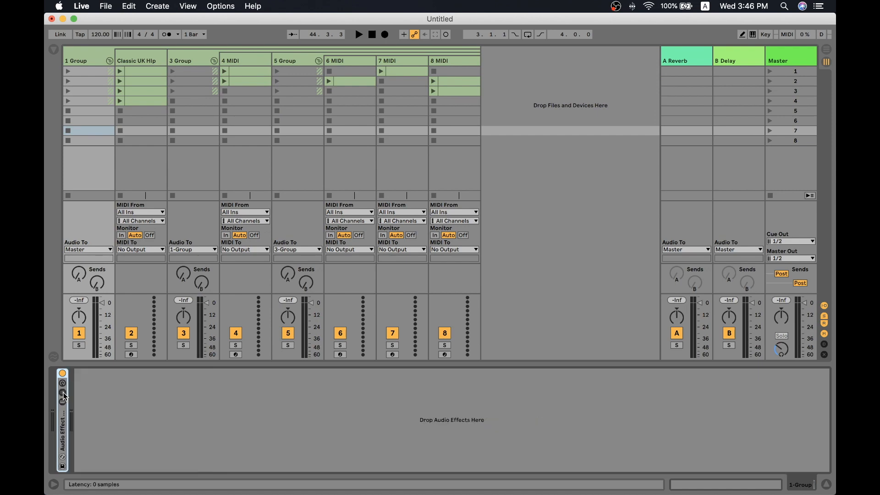
# - Open the fourth clip of the Classic UK Hip Hop track, reduce the clip view's height, and hide the detail view
pyautogui.doubleClick(568, 367)
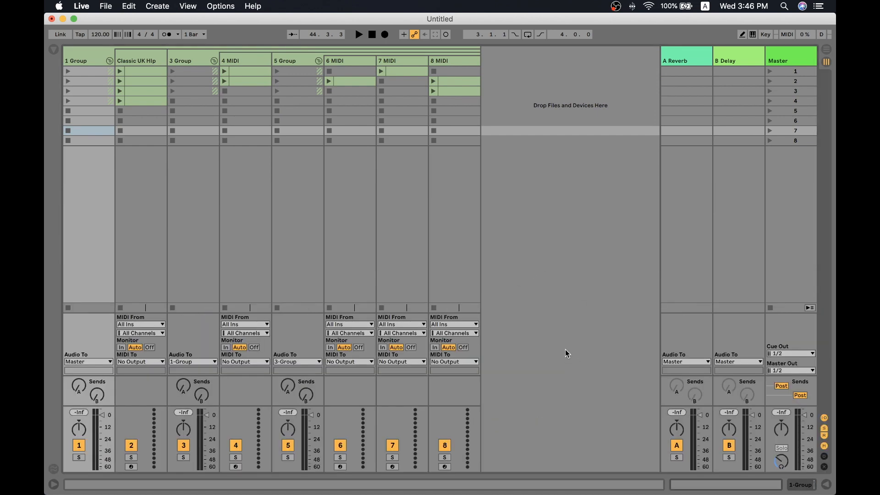
pyautogui.doubleClick(156, 101)
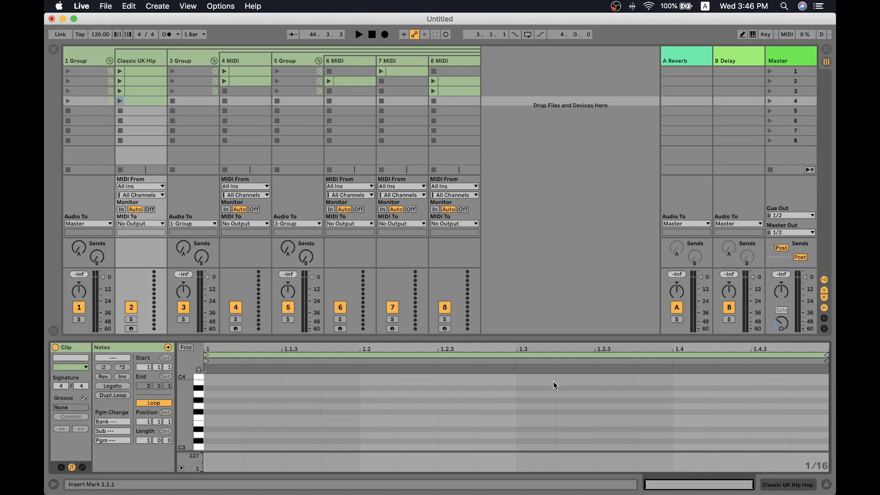
pyautogui.moveTo(471, 337); pyautogui.dragTo(504, 360)
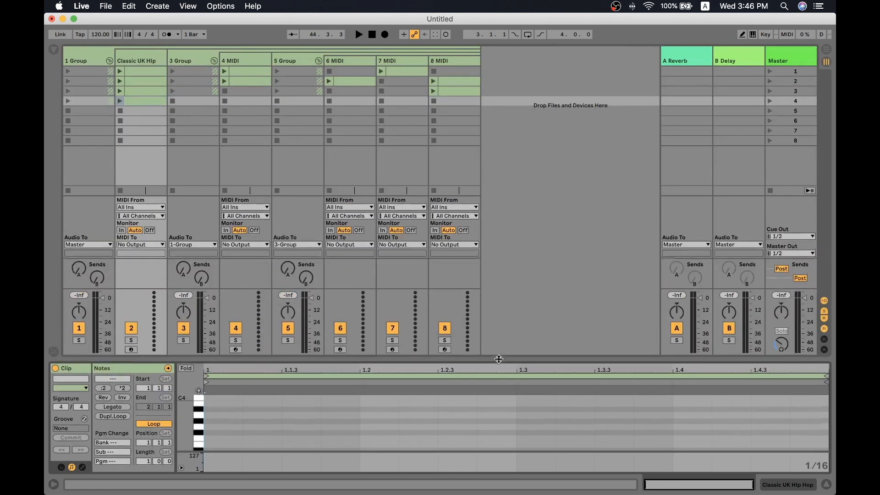
pyautogui.click(827, 484)
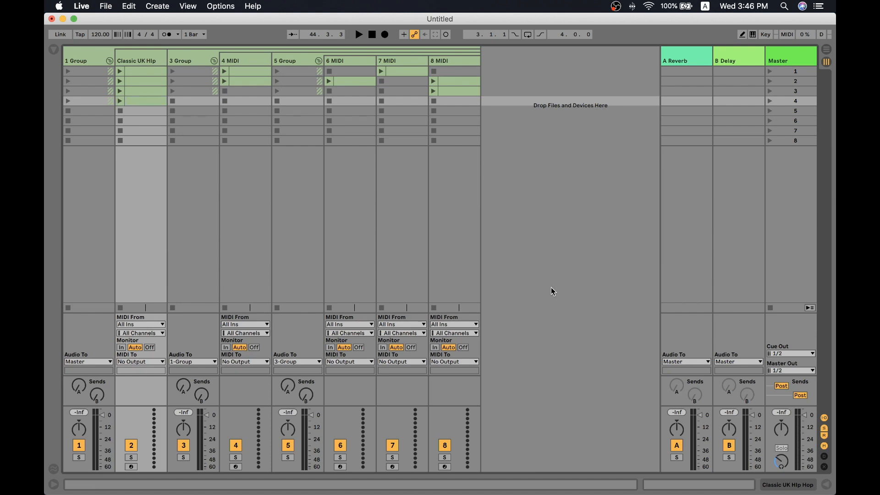
# - Show Live's detail view with its help text, and compare it with Quick Help in Logic Pro X
pyautogui.press('super+alt+l')
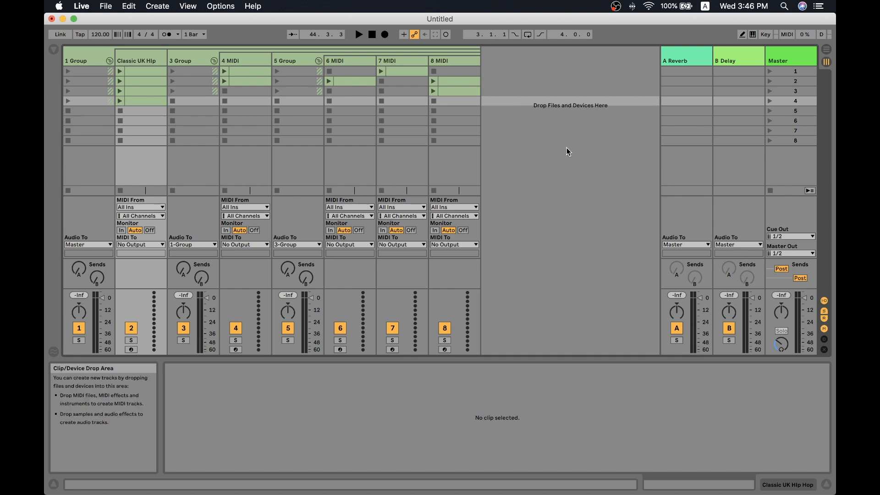
pyautogui.hotkey('ctrl', 'Left')
pyautogui.hotkey('shift', '/')
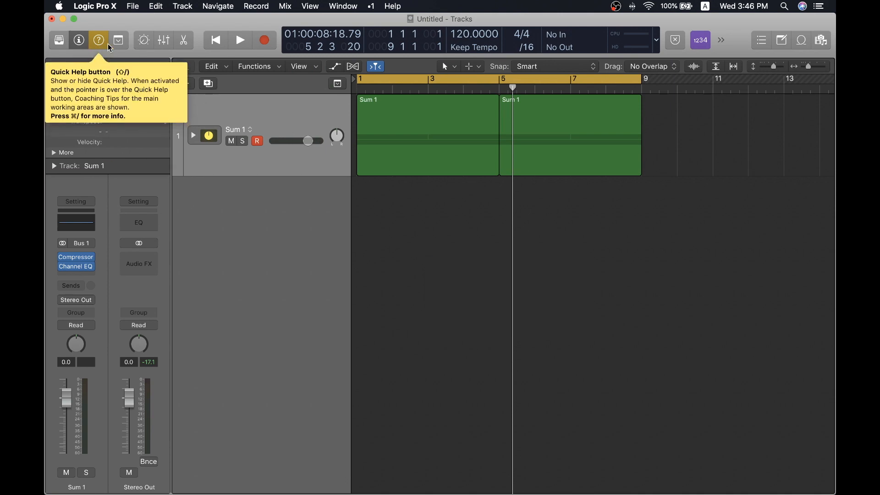
pyautogui.moveTo(104, 44)
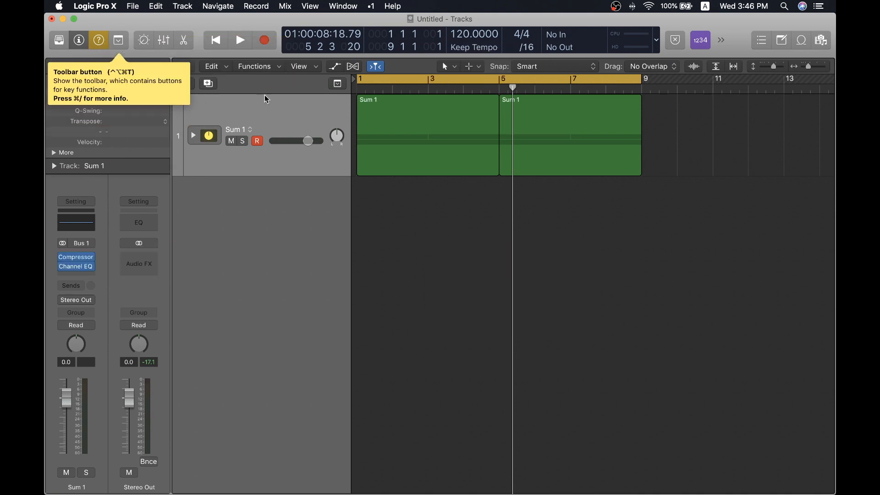
pyautogui.hotkey('shift', '/')
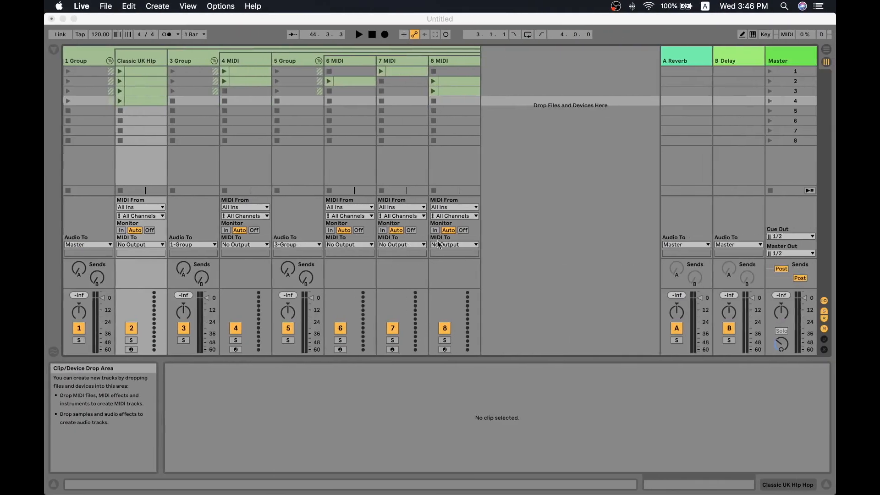
# - Switch to Ableton Live, show the browser, and look through the Packs, User Library, LANDR, Noiiz and packs places
pyautogui.click(52, 51)
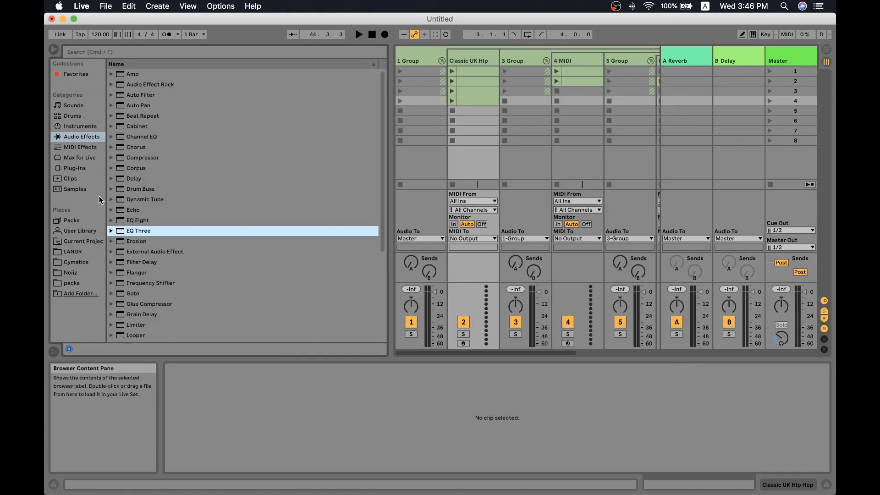
pyautogui.click(91, 221)
pyautogui.click(92, 230)
pyautogui.click(90, 253)
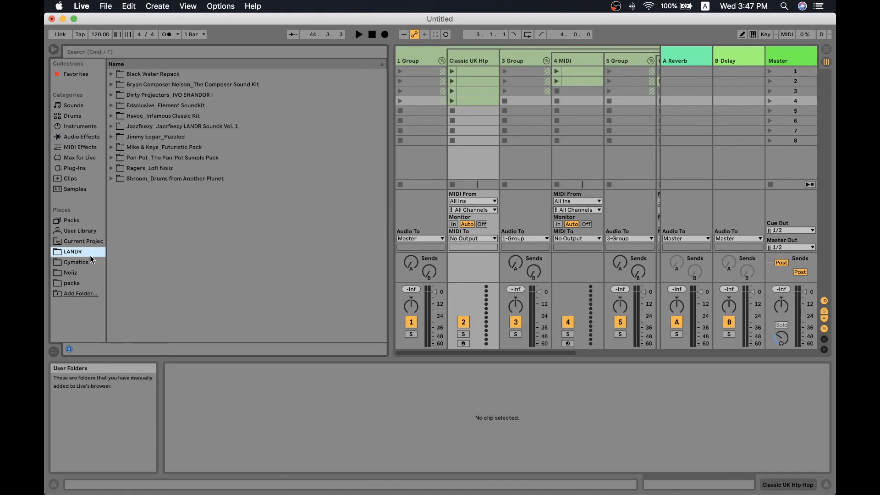
pyautogui.click(90, 273)
pyautogui.click(91, 283)
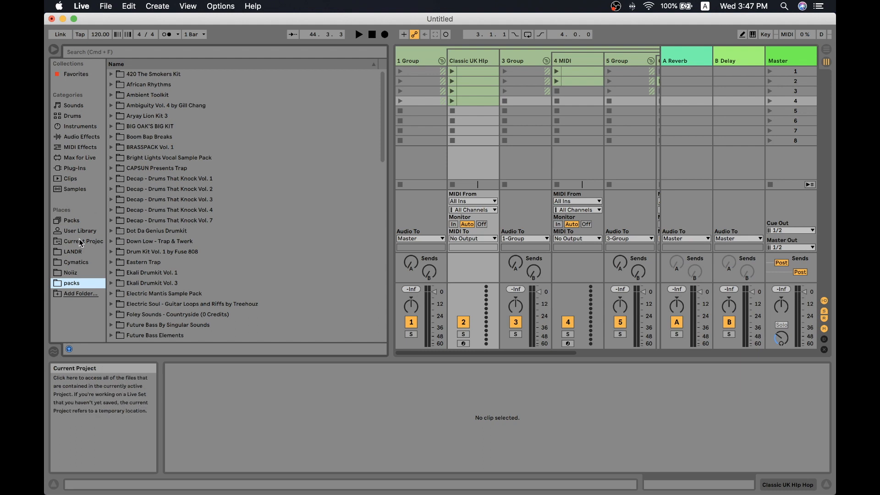
# - Open Beat_10.als from the User Library's Projects folder, and hide the browser and the detail view
pyautogui.click(87, 220)
pyautogui.click(86, 231)
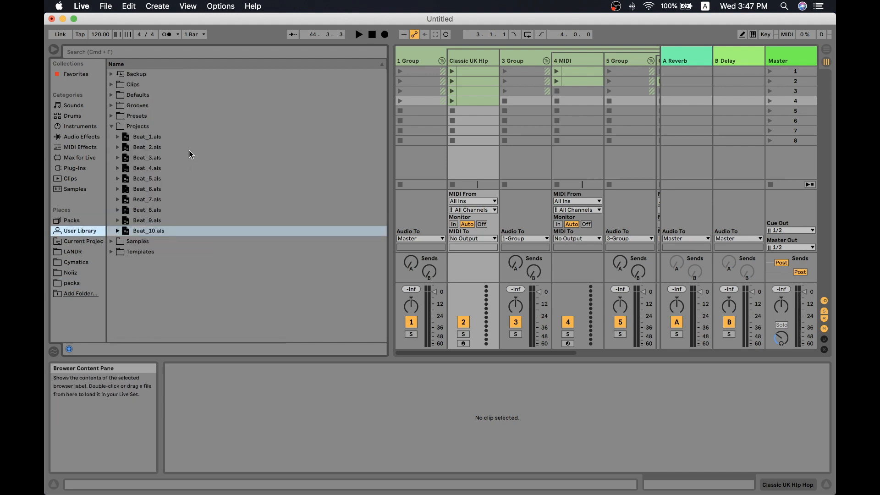
pyautogui.doubleClick(166, 231)
pyautogui.click(362, 278)
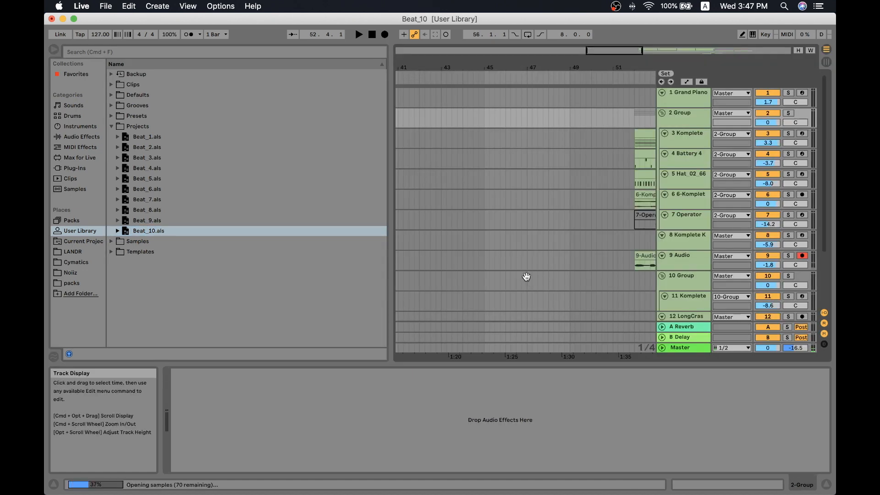
pyautogui.press('super+alt+b')
pyautogui.press('super+alt+l')
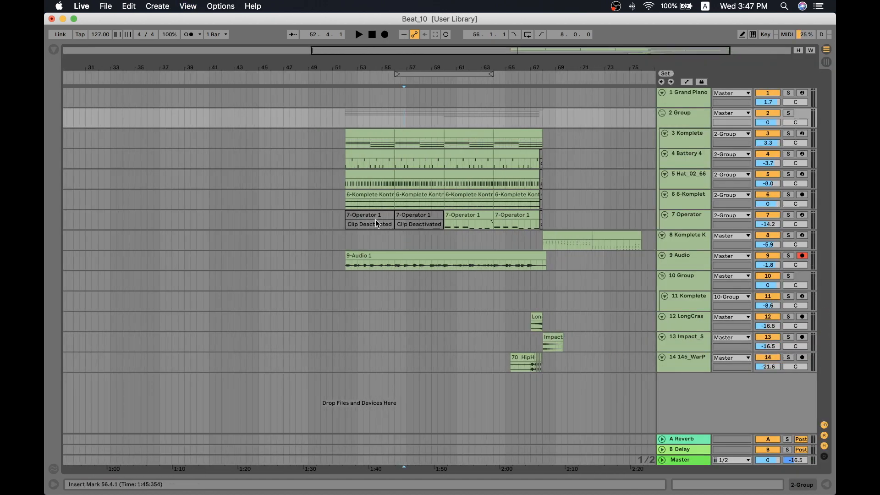
# - Select the whole Beat_10 arrangement, loop the selection, and start playback
pyautogui.click(352, 241)
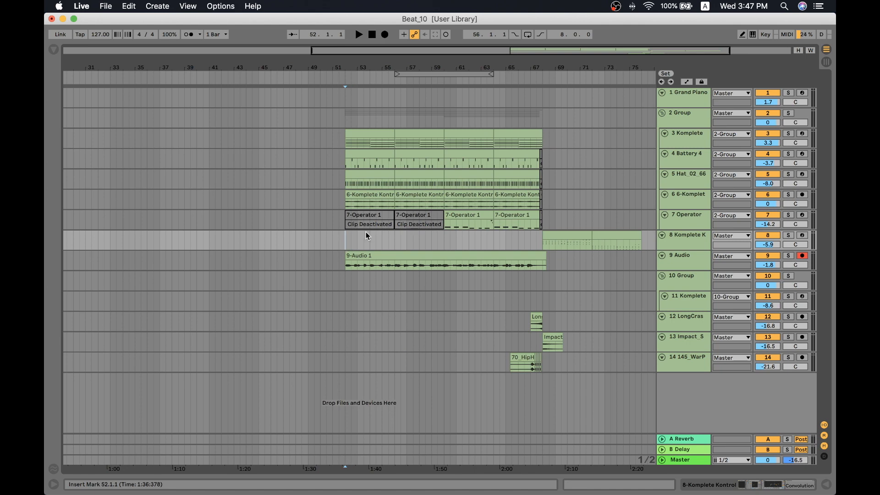
pyautogui.scroll(-5, 422, 164)
pyautogui.scroll(8, 523, 208)
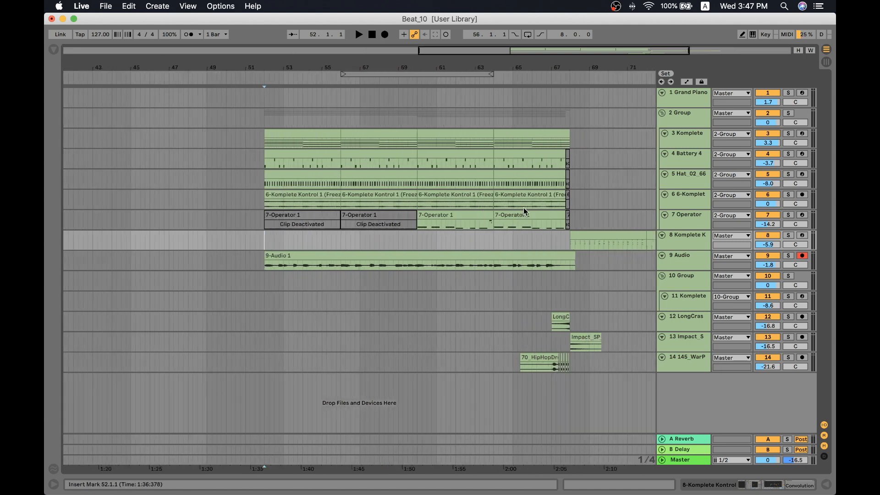
pyautogui.scroll(-5, 526, 157)
pyautogui.moveTo(579, 119); pyautogui.dragTo(395, 236)
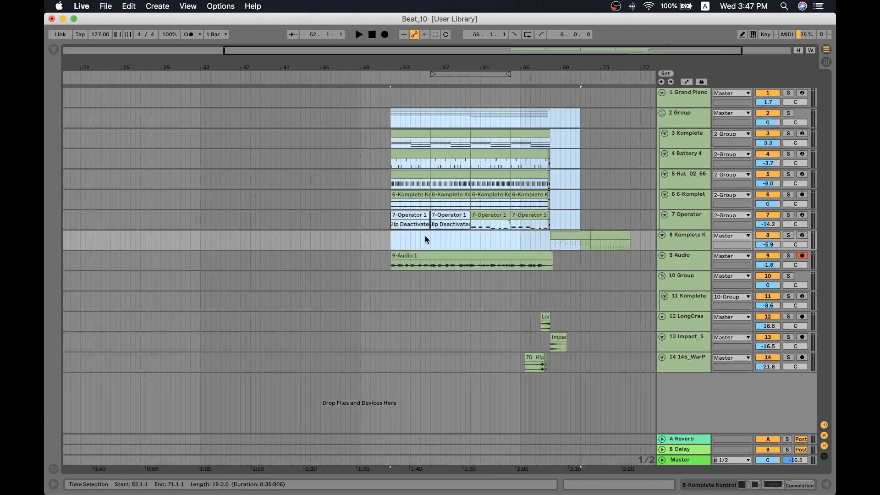
pyautogui.press('super+a')
pyautogui.press('super+l')
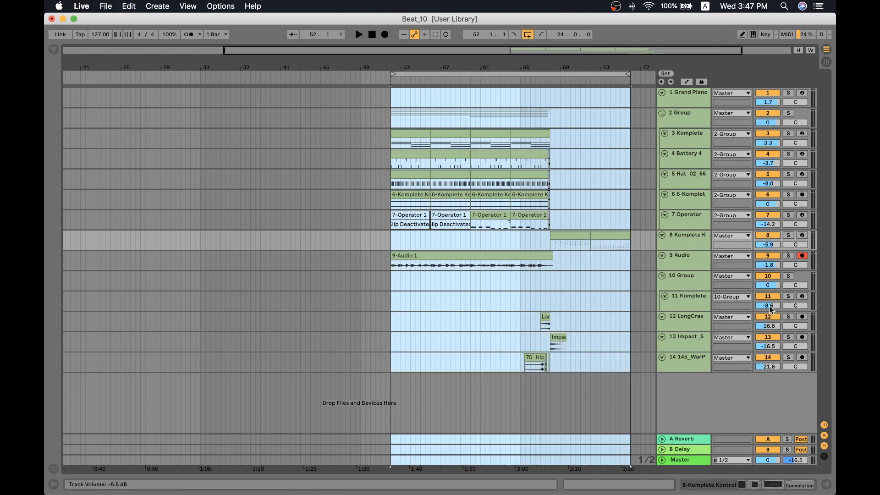
pyautogui.press('space')
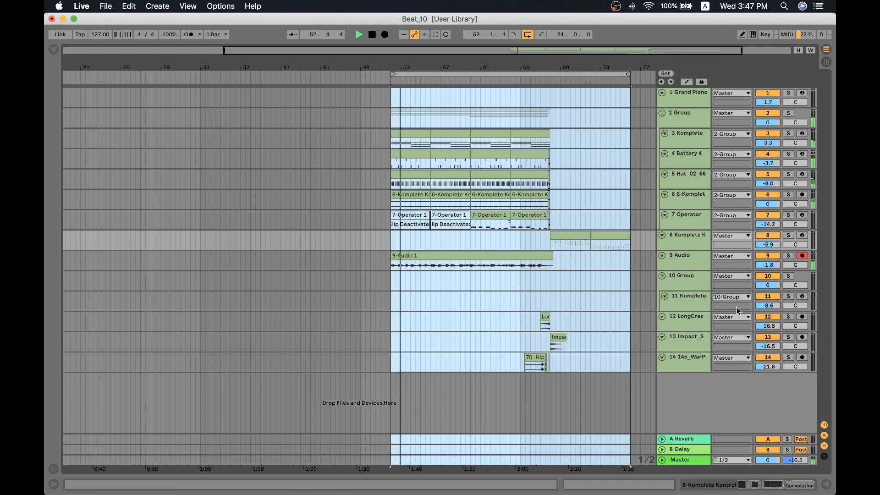
# - Show the 9 Audio track's device chain and look through its effects during playback
pyautogui.doubleClick(697, 265)
pyautogui.scroll(-5, 636, 390)
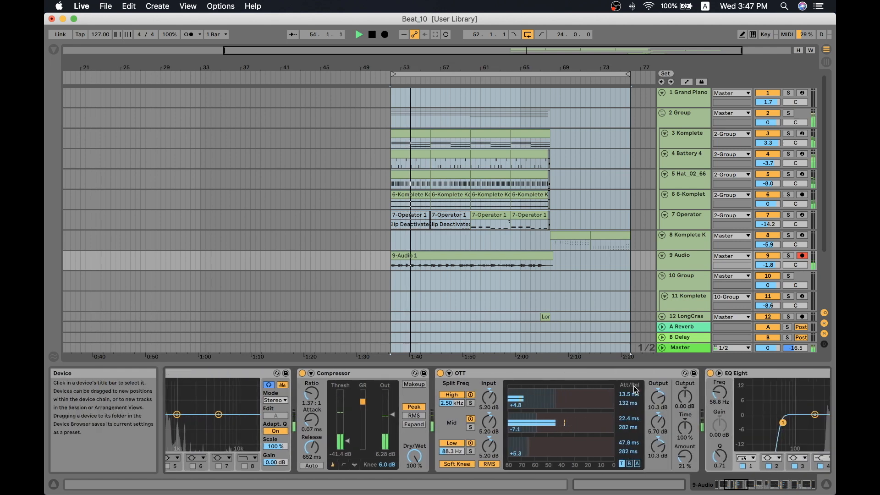
pyautogui.scroll(-10, 635, 390)
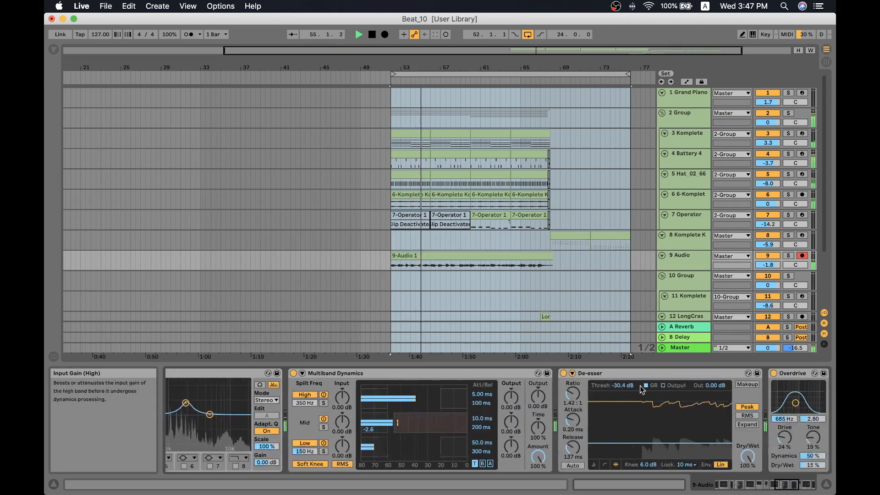
pyautogui.hscroll(3, 554, 261)
pyautogui.hscroll(-2, 554, 260)
# - Examine the instruments on the 5 Hat_02_66 and 4 Battery 4 tracks while the arrangement plays
pyautogui.click(545, 182)
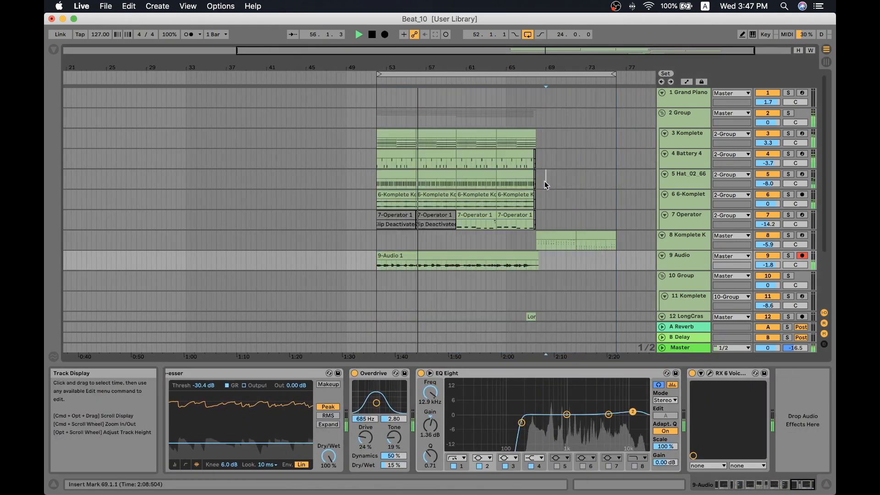
pyautogui.scroll(8, 545, 180)
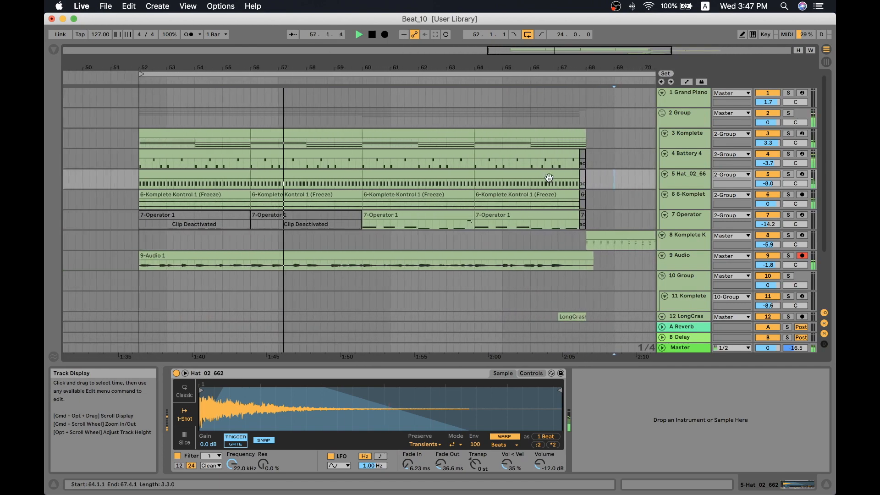
pyautogui.scroll(-4, 548, 200)
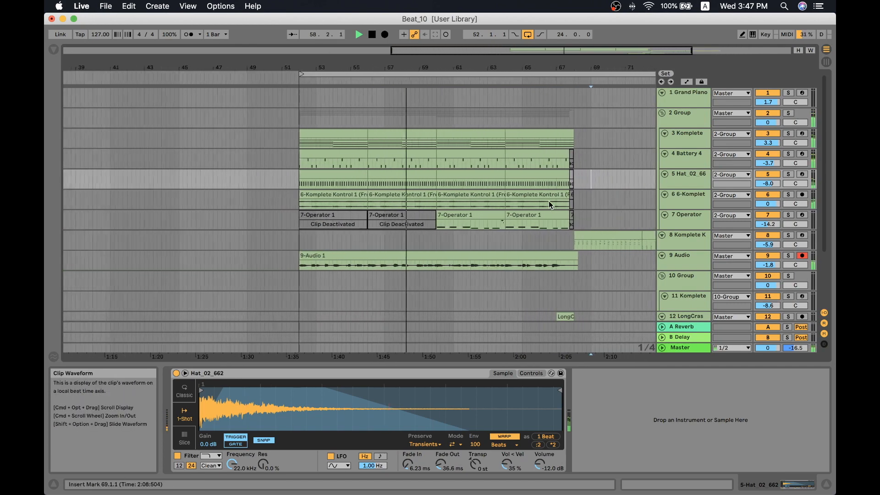
pyautogui.click(586, 157)
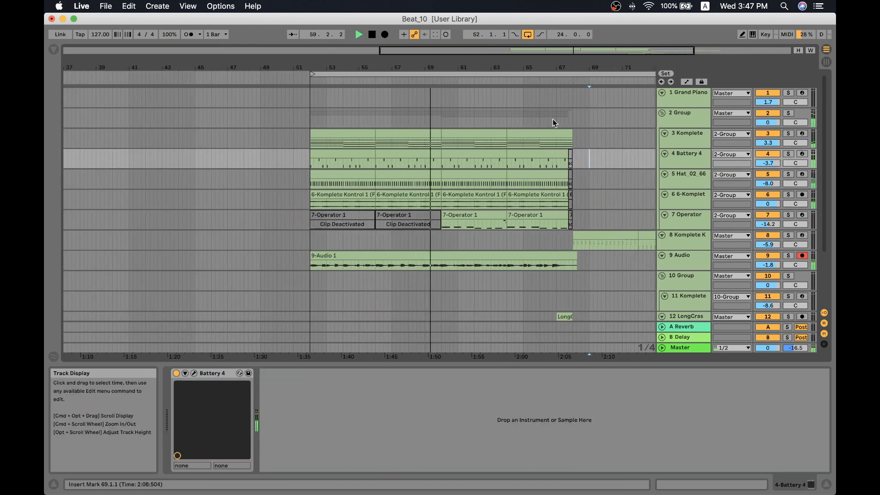
pyautogui.scroll(-1, 552, 120)
pyautogui.scroll(-1, 551, 121)
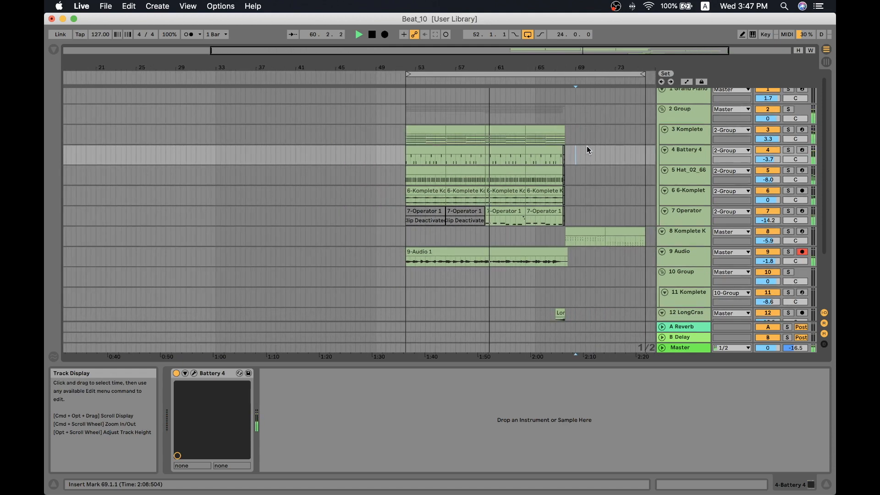
# - Loop the last clip on the 3 Komplete track and stop playback
pyautogui.scroll(-2, 587, 147)
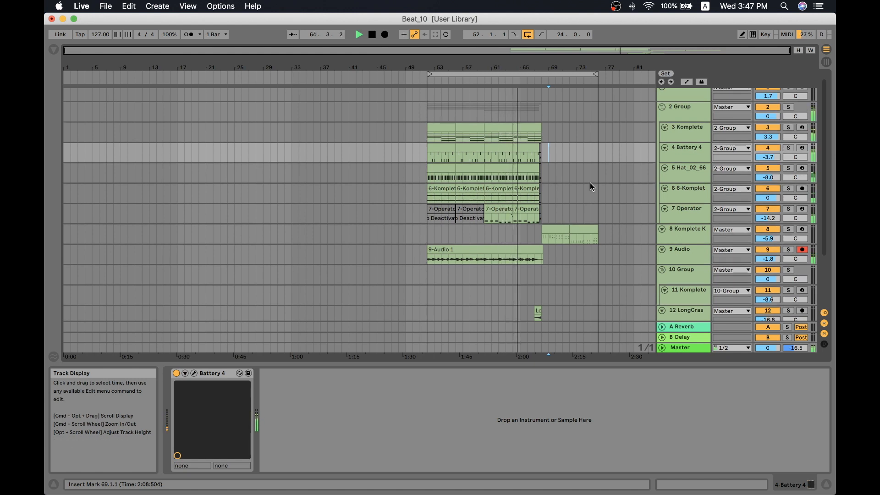
pyautogui.click(562, 197)
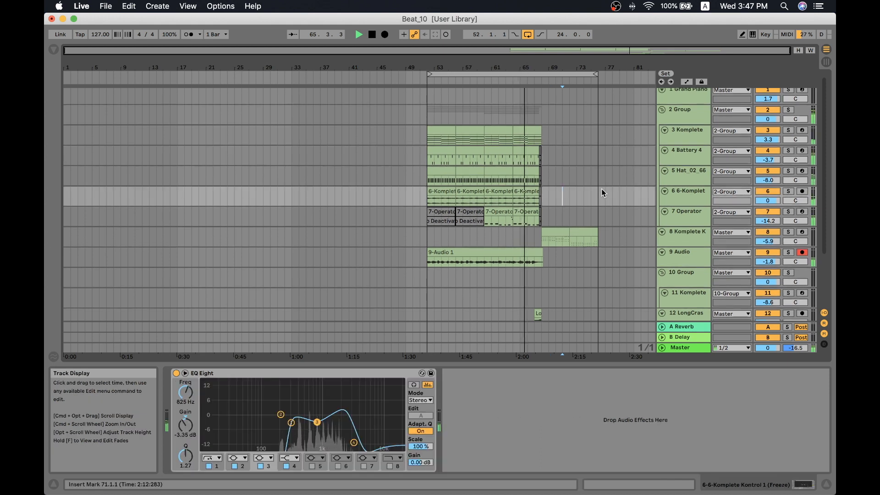
pyautogui.click(534, 128)
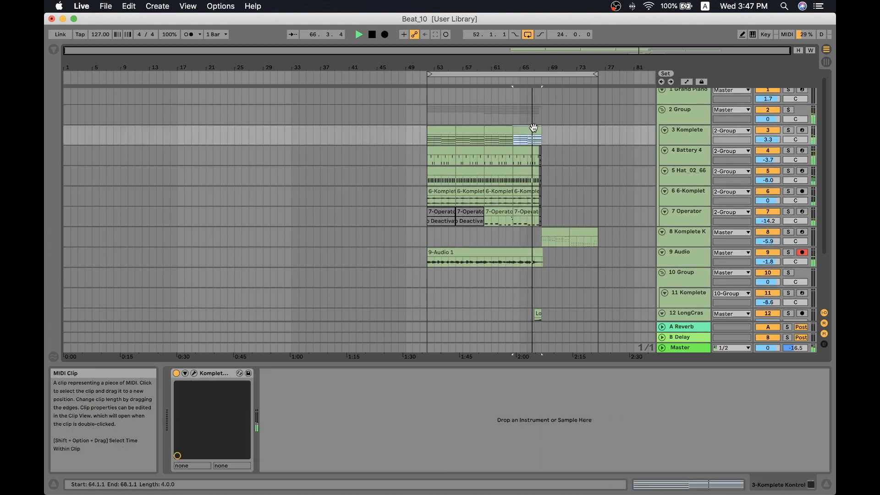
pyautogui.press('super+l')
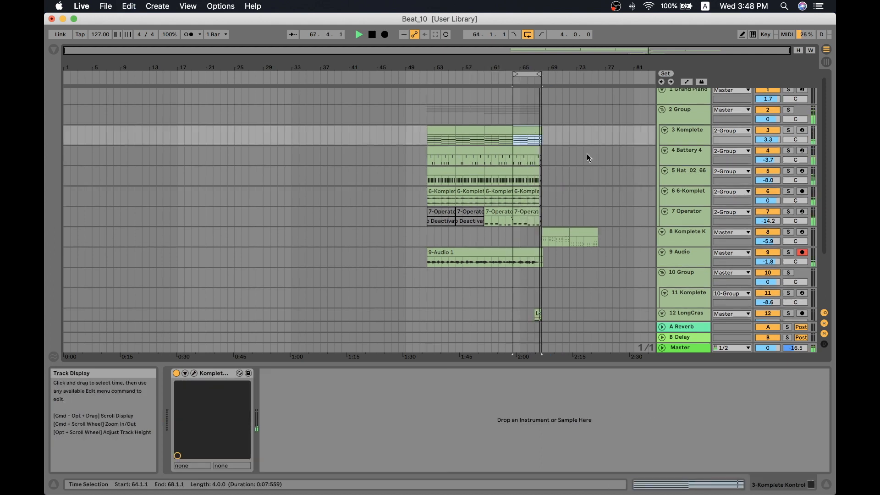
pyautogui.press('space')
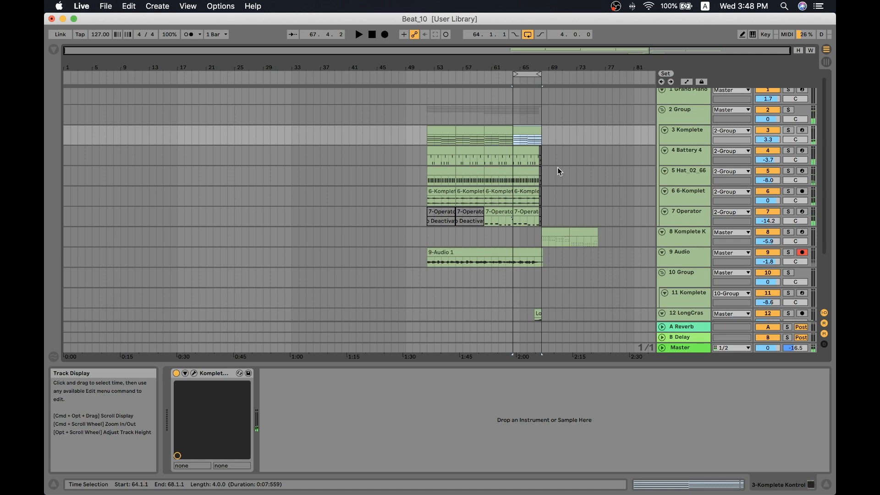
# - Select the 3 Komplete track, switch to the Session View, and hide the detail view and browser
pyautogui.click(684, 139)
pyautogui.press('Tab')
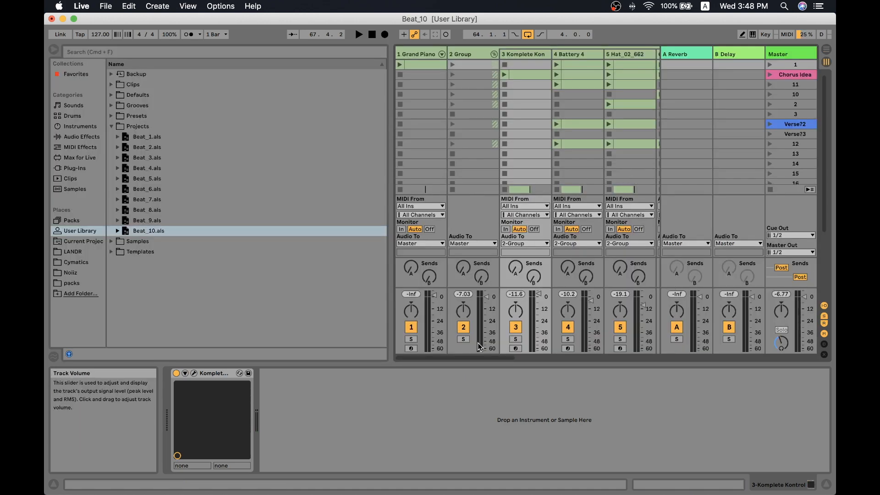
pyautogui.press('alt+super+l')
pyautogui.press('alt+super+b')
pyautogui.hscroll(3, 433, 149)
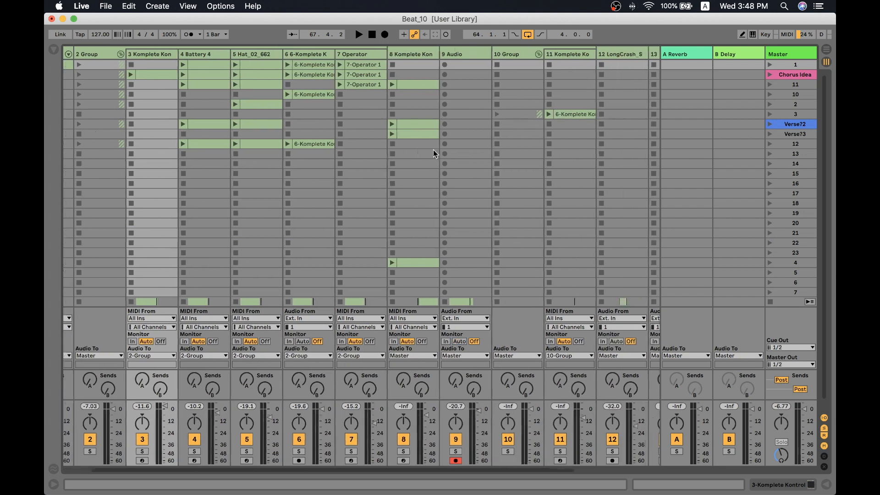
# - Compare the Arrangement View with the Session View, placing the insert marker at bar 69 on the 4 Battery 4 track
pyautogui.click(826, 61)
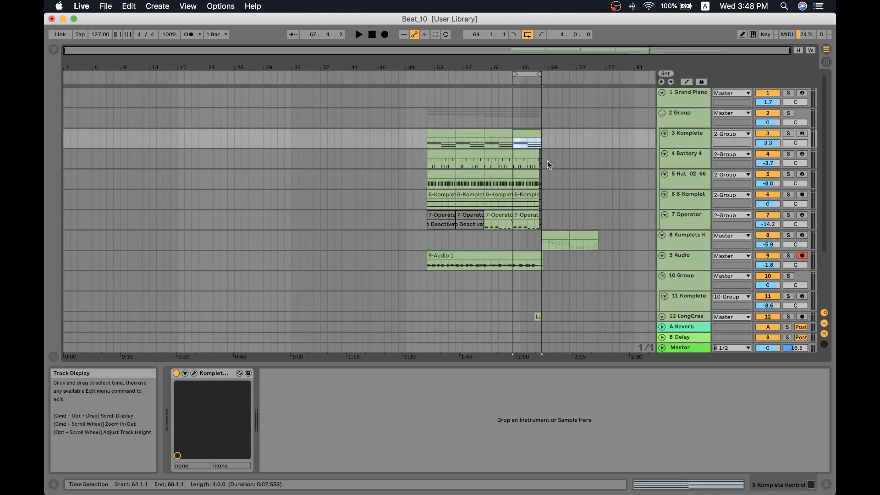
pyautogui.click(547, 161)
pyautogui.click(828, 61)
pyautogui.hscroll(2, 323, 115)
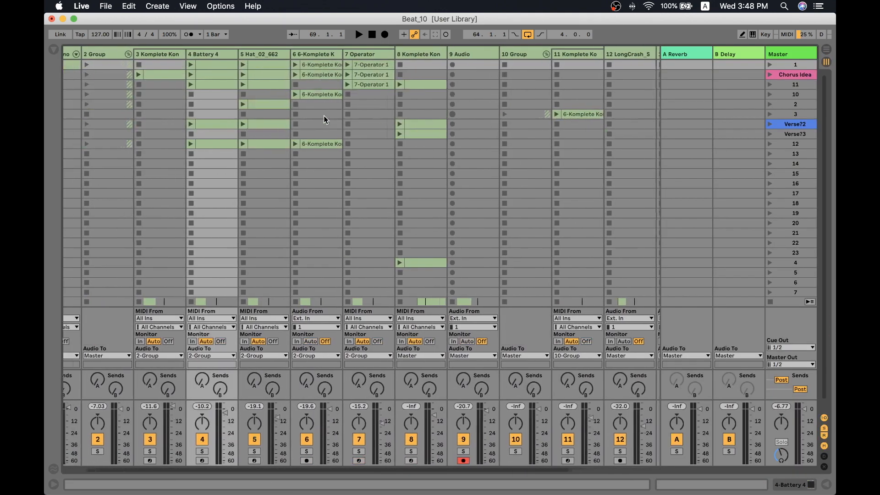
pyautogui.hscroll(-2, 469, 103)
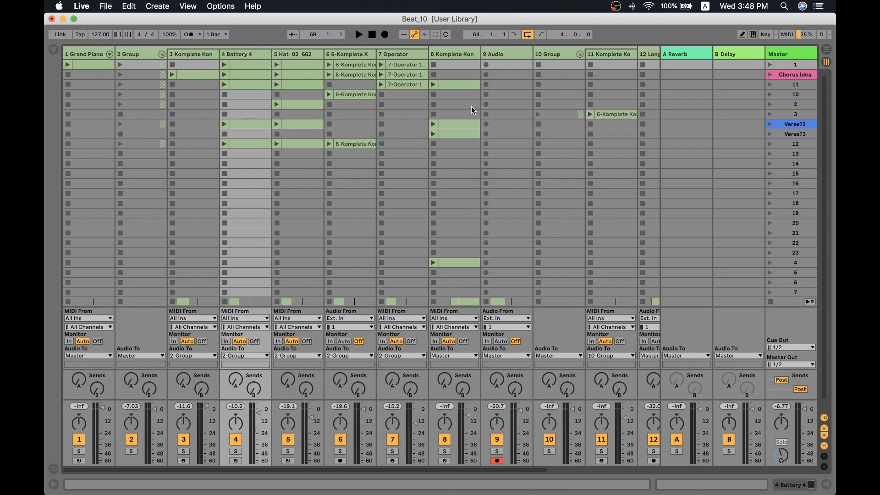
# - Look through the Session View tracks one by one, from 1 Grand Piano and 2 Group to 6 6-Komplete K
pyautogui.click(306, 55)
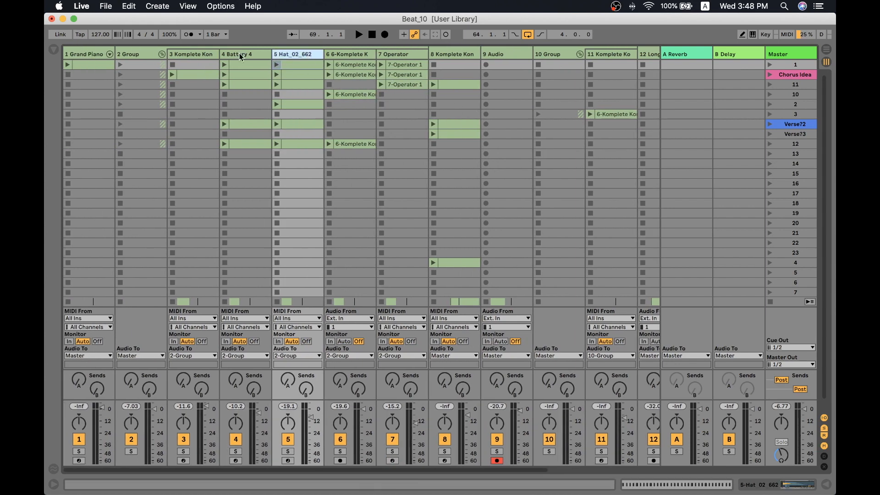
pyautogui.click(264, 52)
pyautogui.click(203, 52)
pyautogui.click(136, 55)
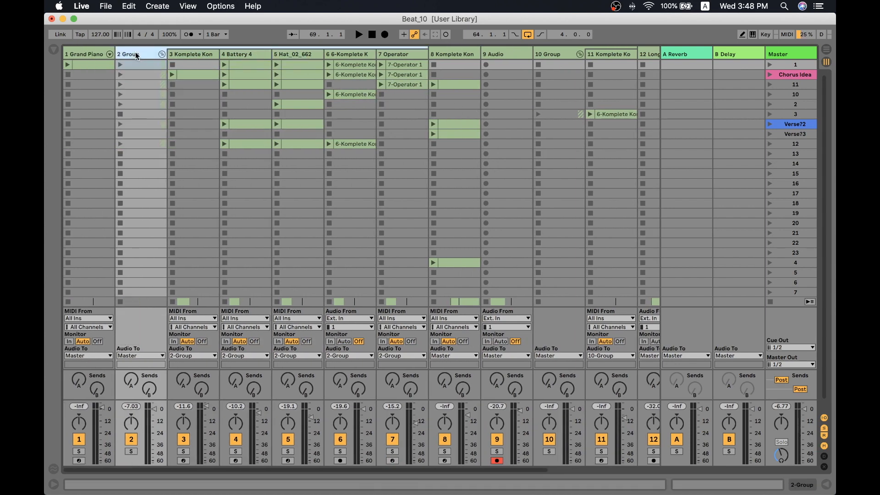
pyautogui.click(95, 54)
pyautogui.click(136, 53)
pyautogui.click(196, 52)
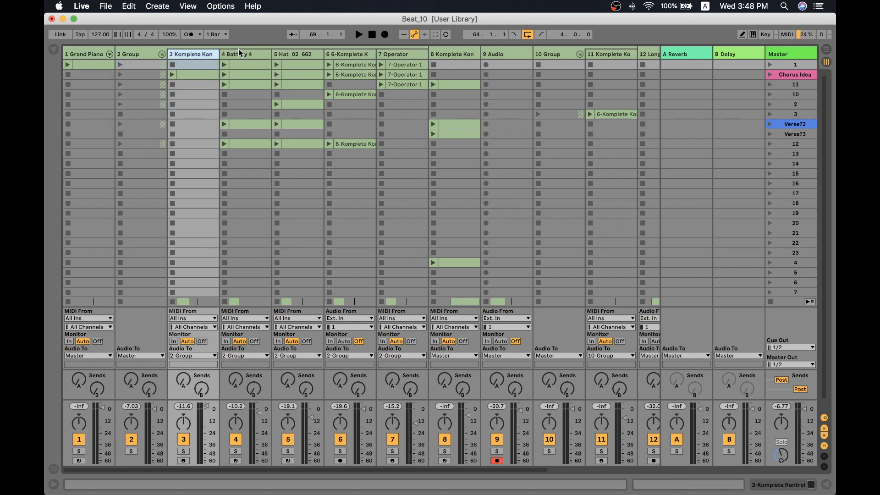
pyautogui.click(239, 53)
pyautogui.click(297, 54)
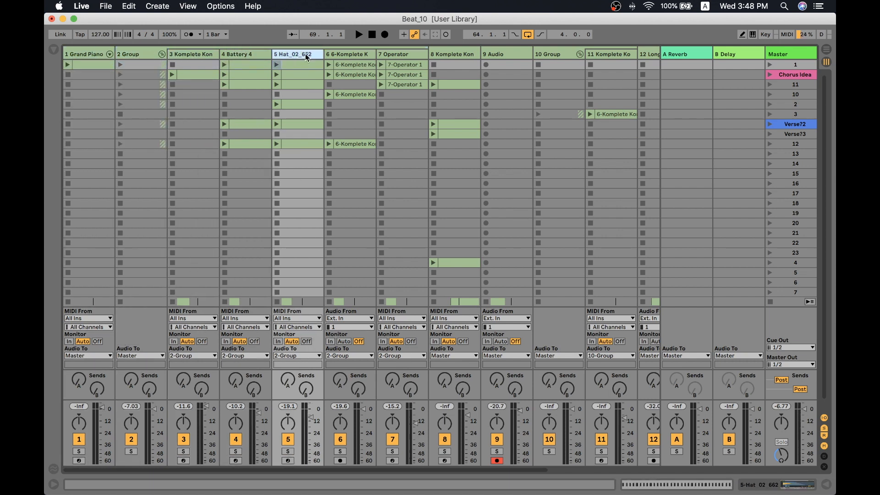
pyautogui.click(342, 55)
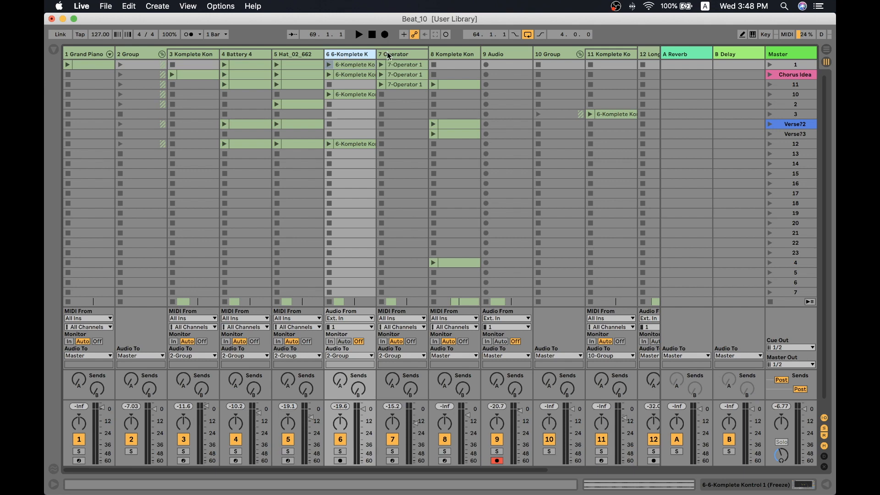
# - Examine the device chains of the 6 6-Komplete K and 7 Operator tracks, and return to the Arrangement View
pyautogui.doubleClick(353, 54)
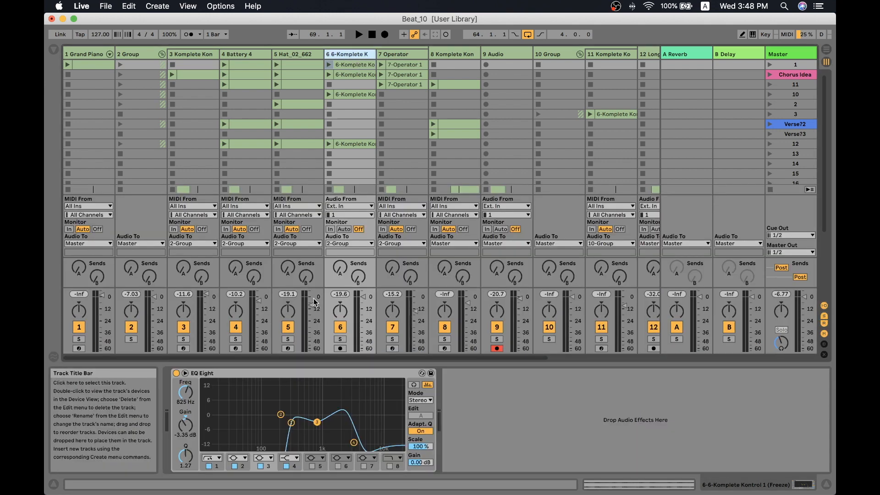
pyautogui.click(411, 55)
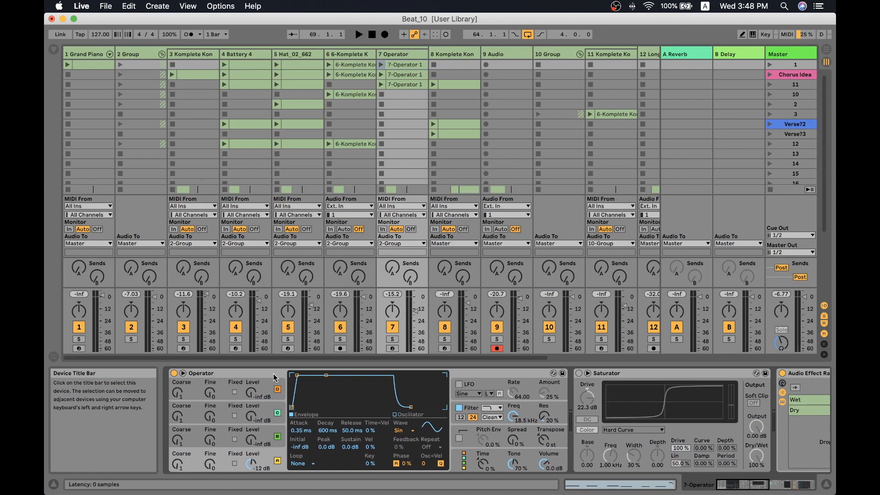
pyautogui.doubleClick(438, 364)
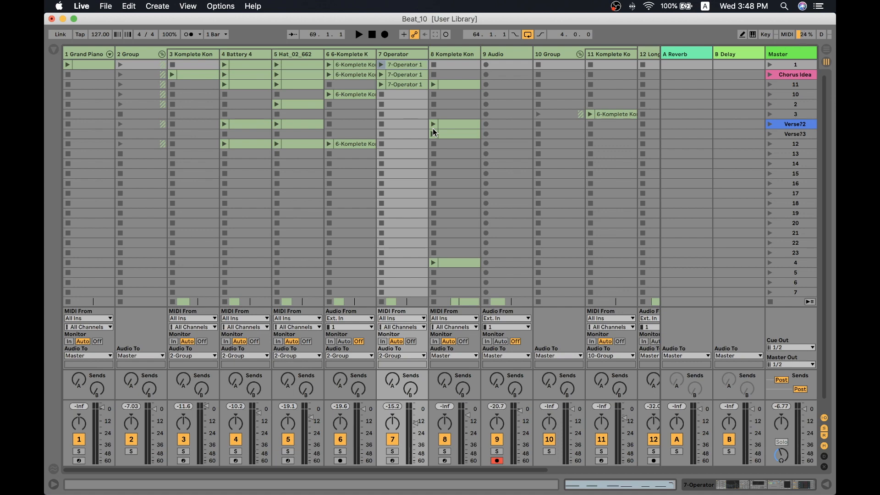
pyautogui.press('Tab')
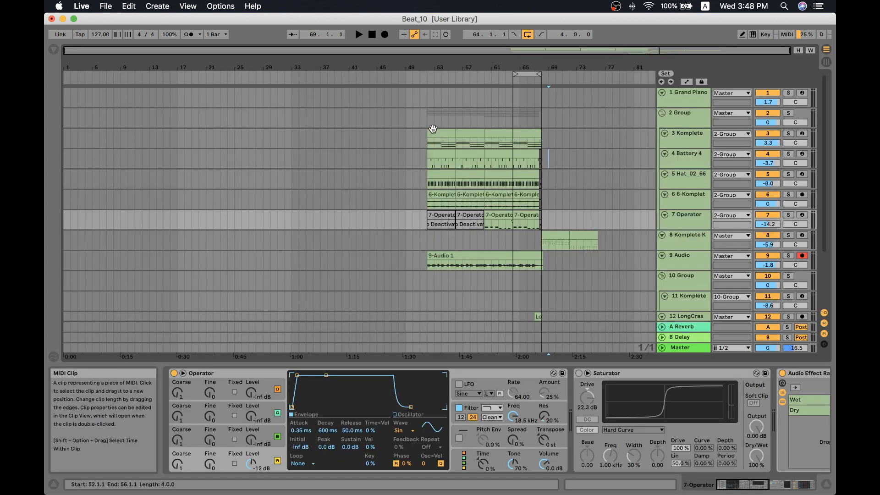